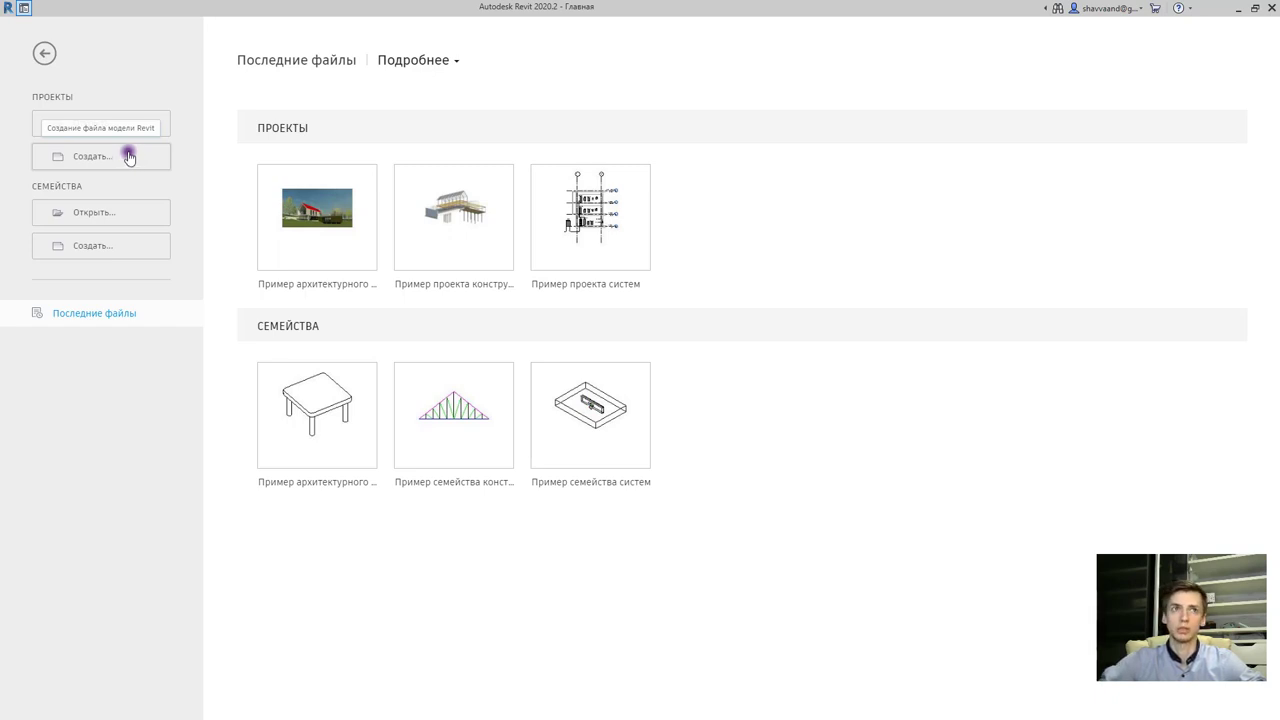
- Start a new project based on the Архитектурный шаблон template, keeping Проект selected
click(131, 157)
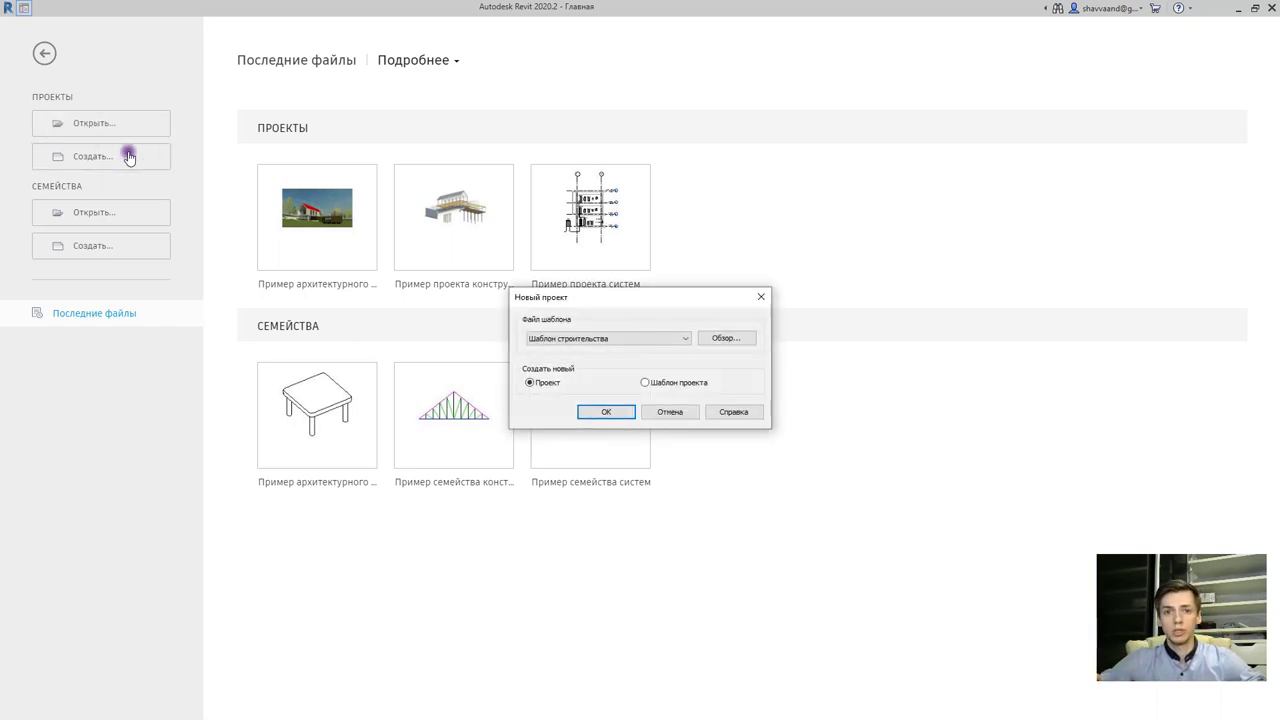
click(578, 339)
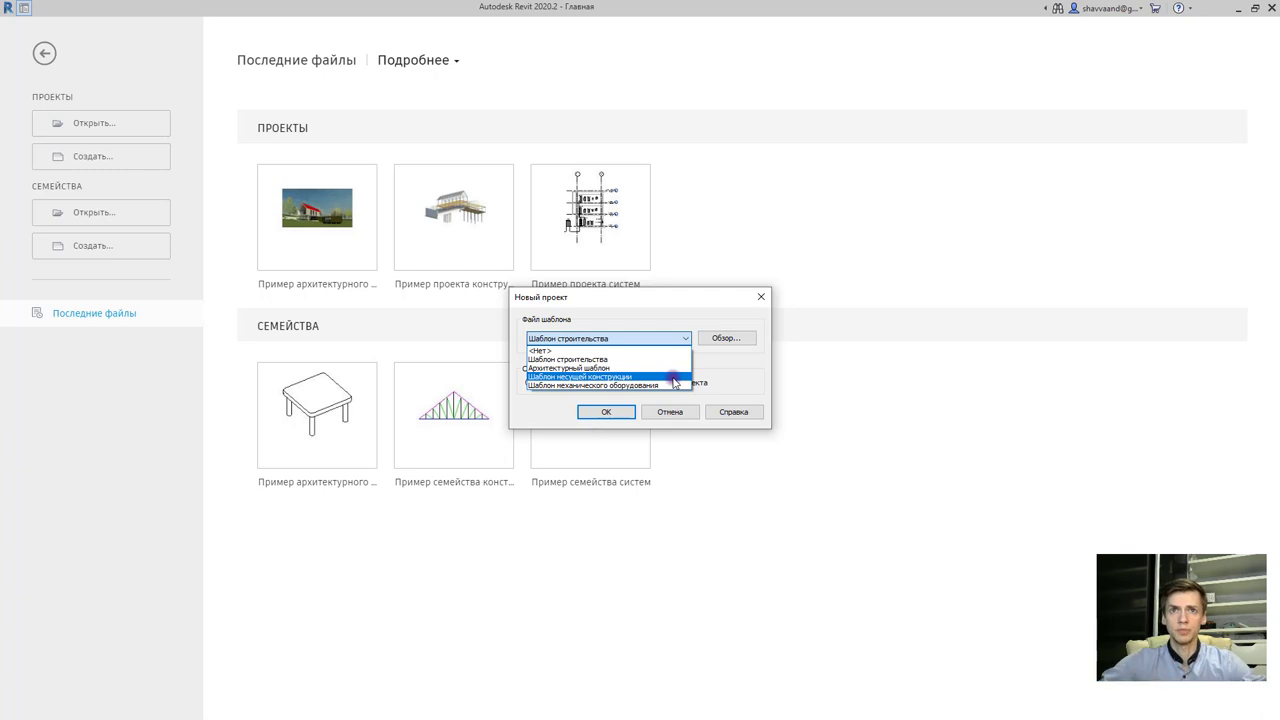
click(620, 369)
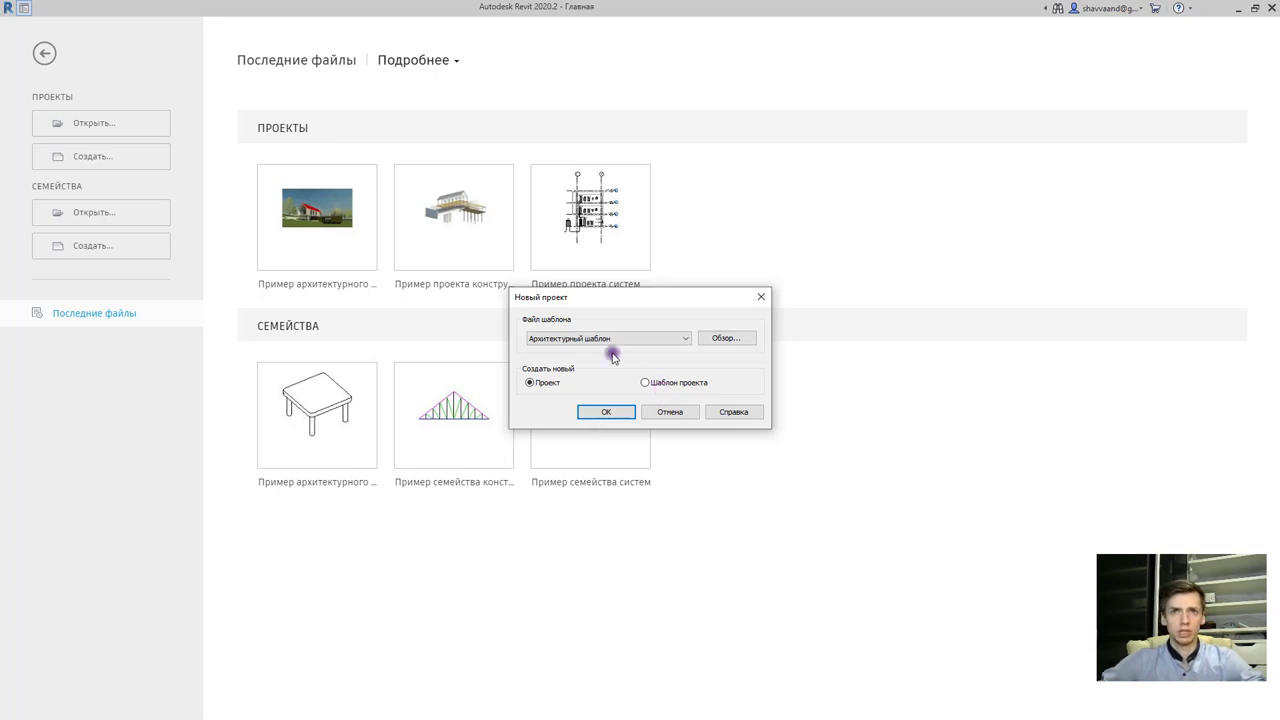
- Create the blank project and close the Project Browser and Properties palettes
click(592, 408)
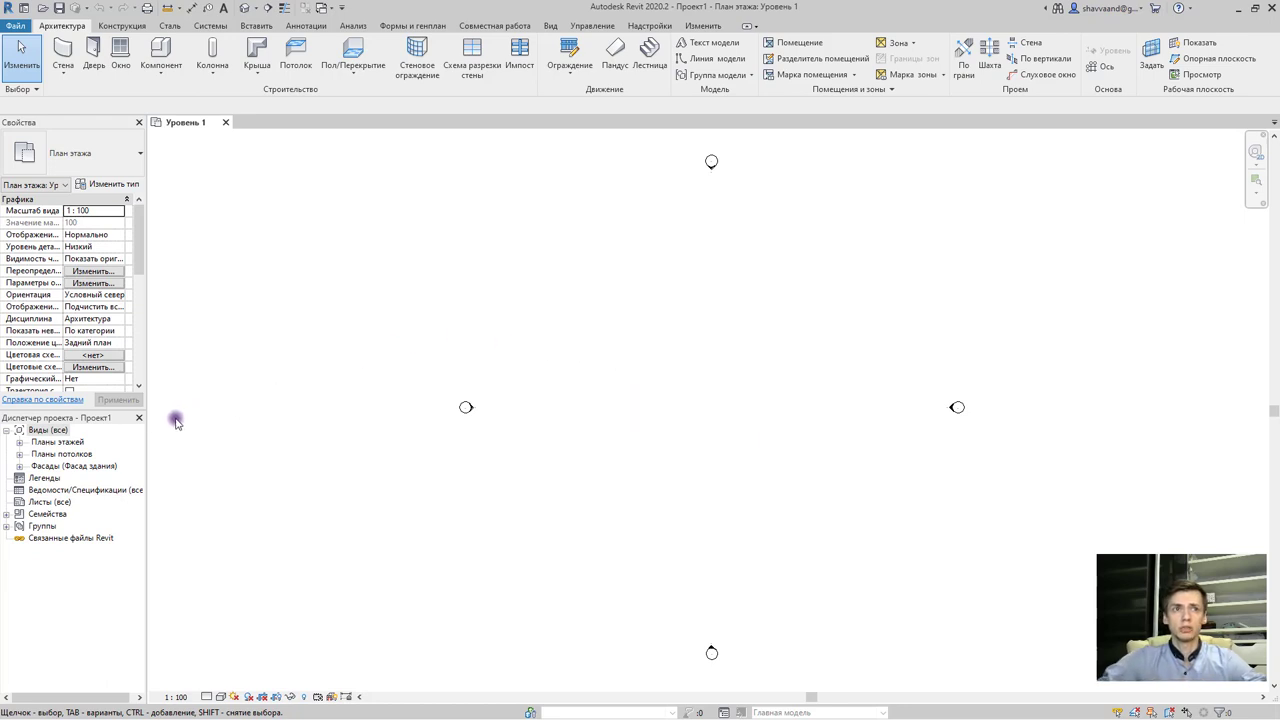
click(140, 417)
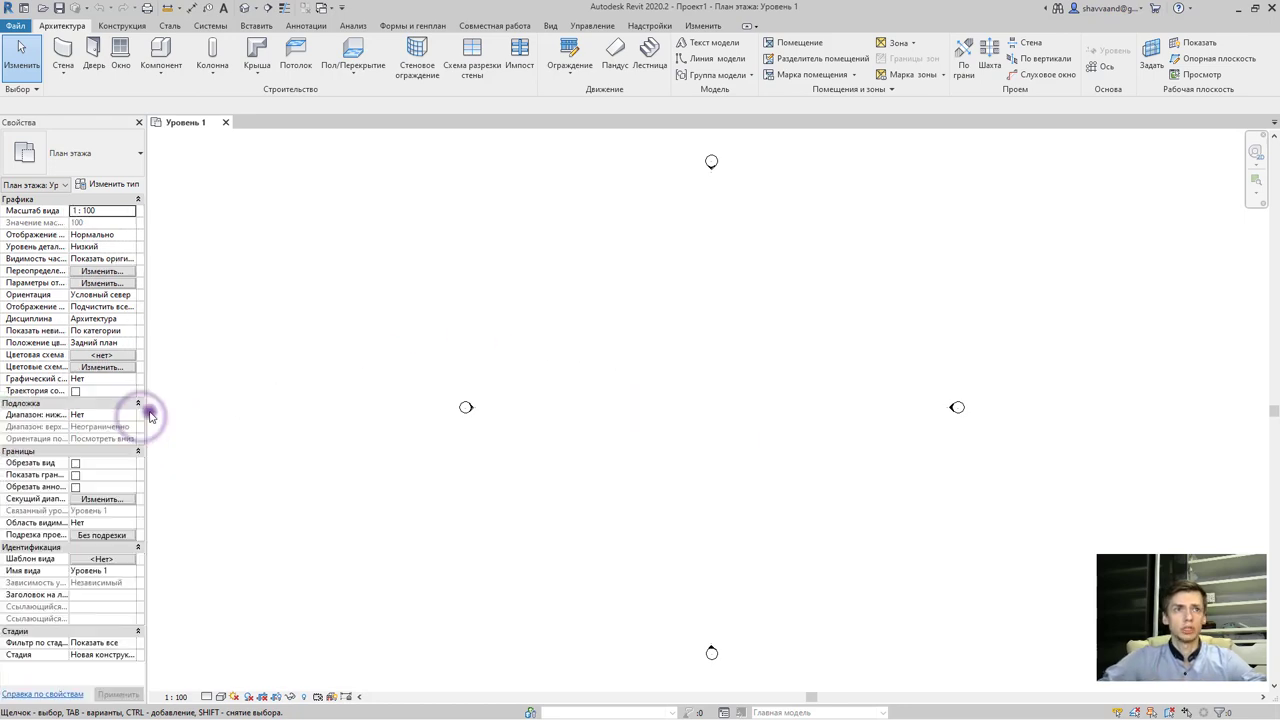
click(139, 122)
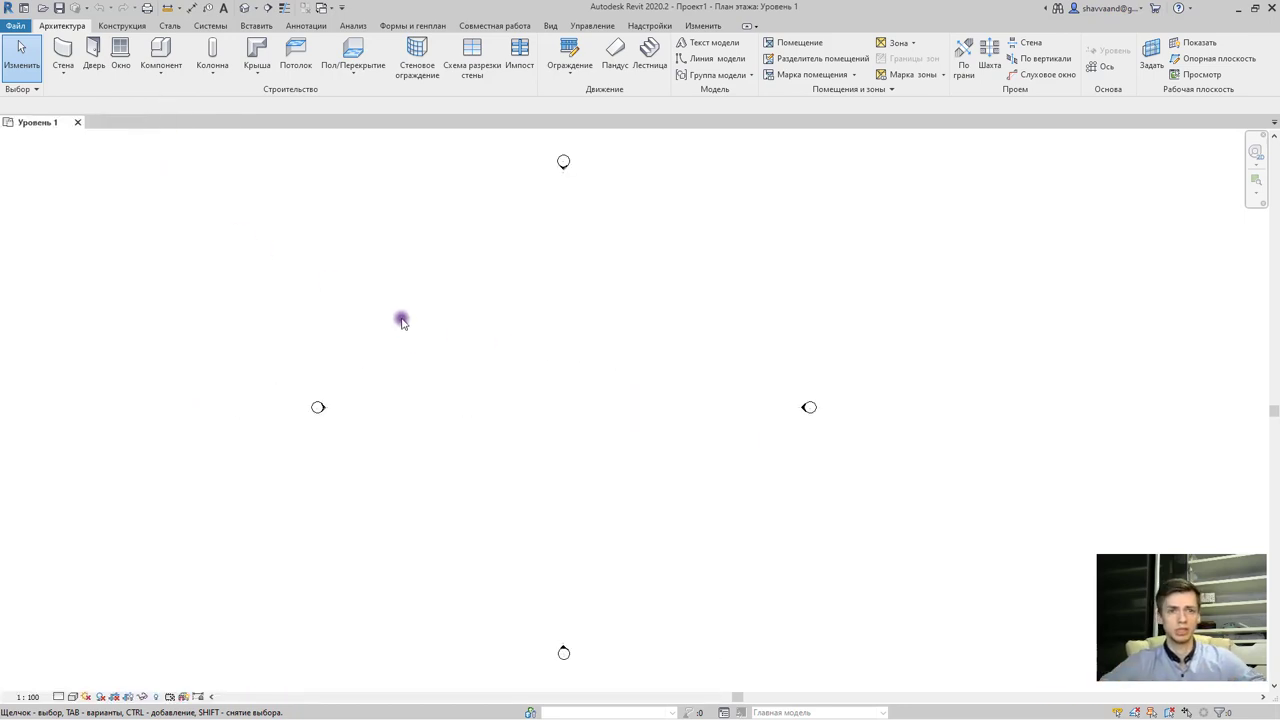
- Zoom the Уровень 1 plan out and back in to frame the four elevation markers
scroll(656, 378, down, 1)
scroll(656, 378, down, 1)
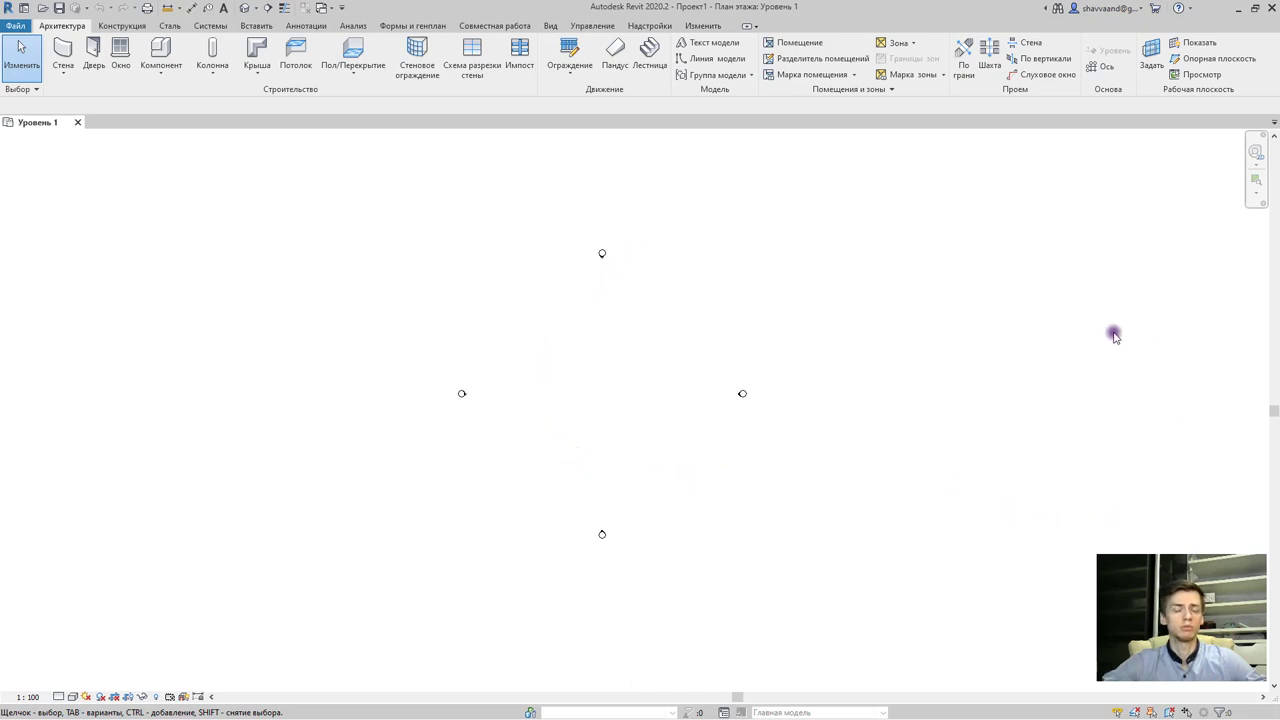
scroll(738, 400, up, 1)
scroll(738, 400, up, 1)
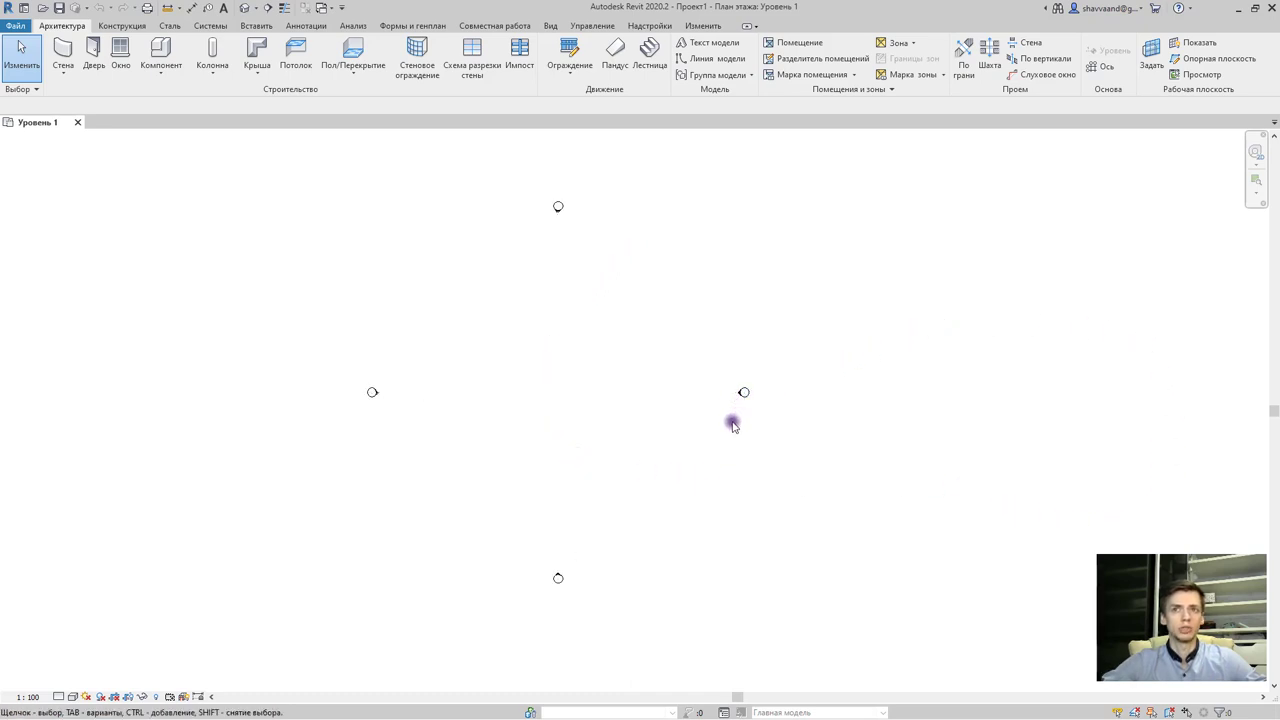
scroll(733, 418, up, 1)
scroll(312, 400, up, 1)
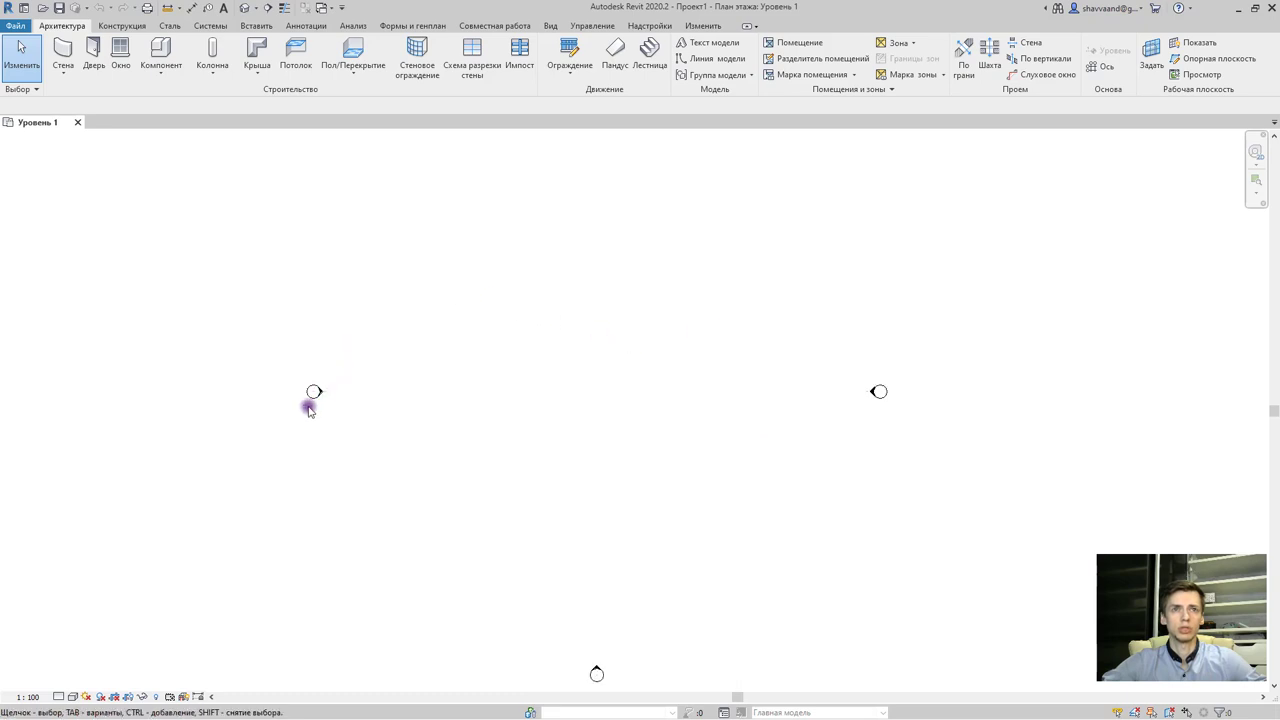
scroll(340, 385, up, 1)
scroll(338, 393, down, 2)
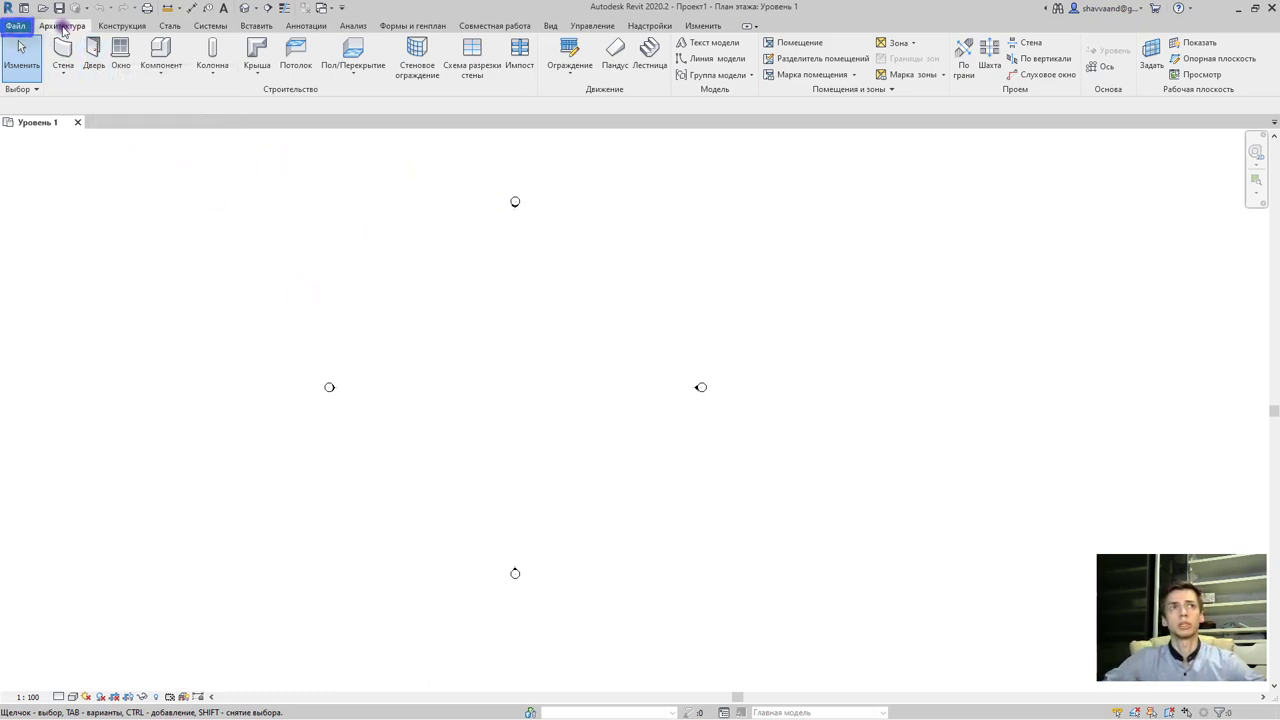
click(22, 28)
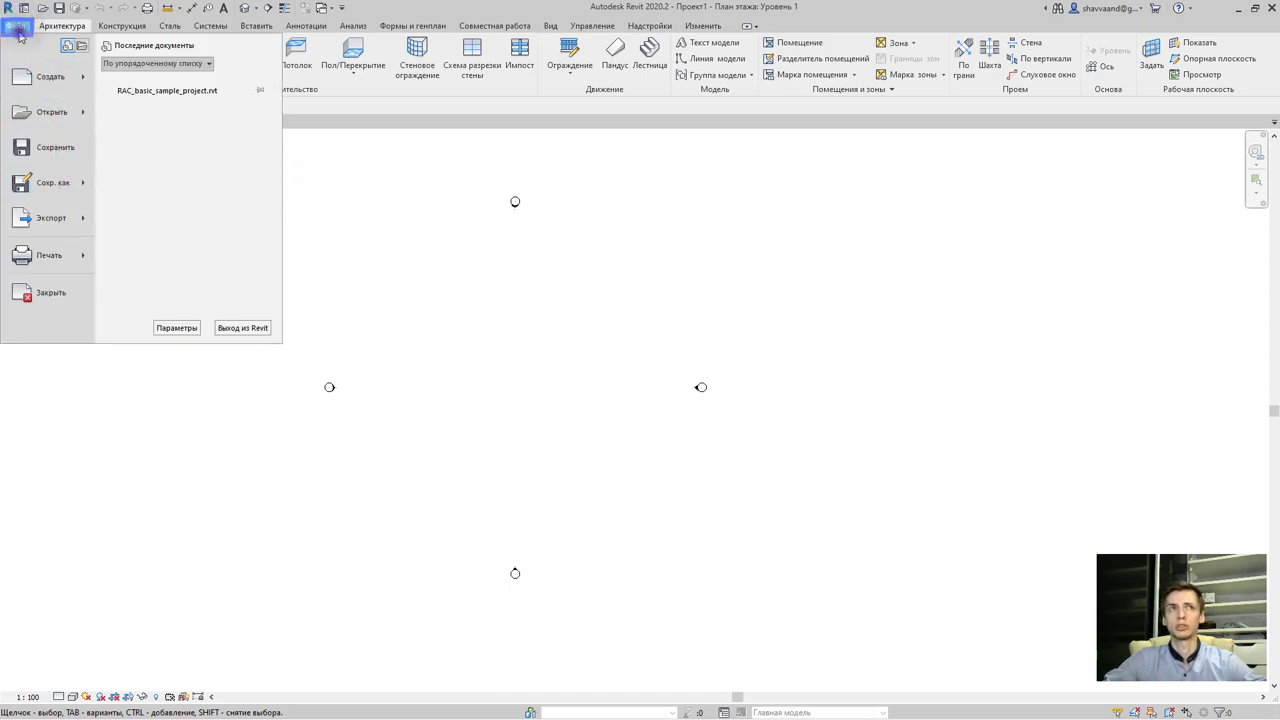
click(383, 222)
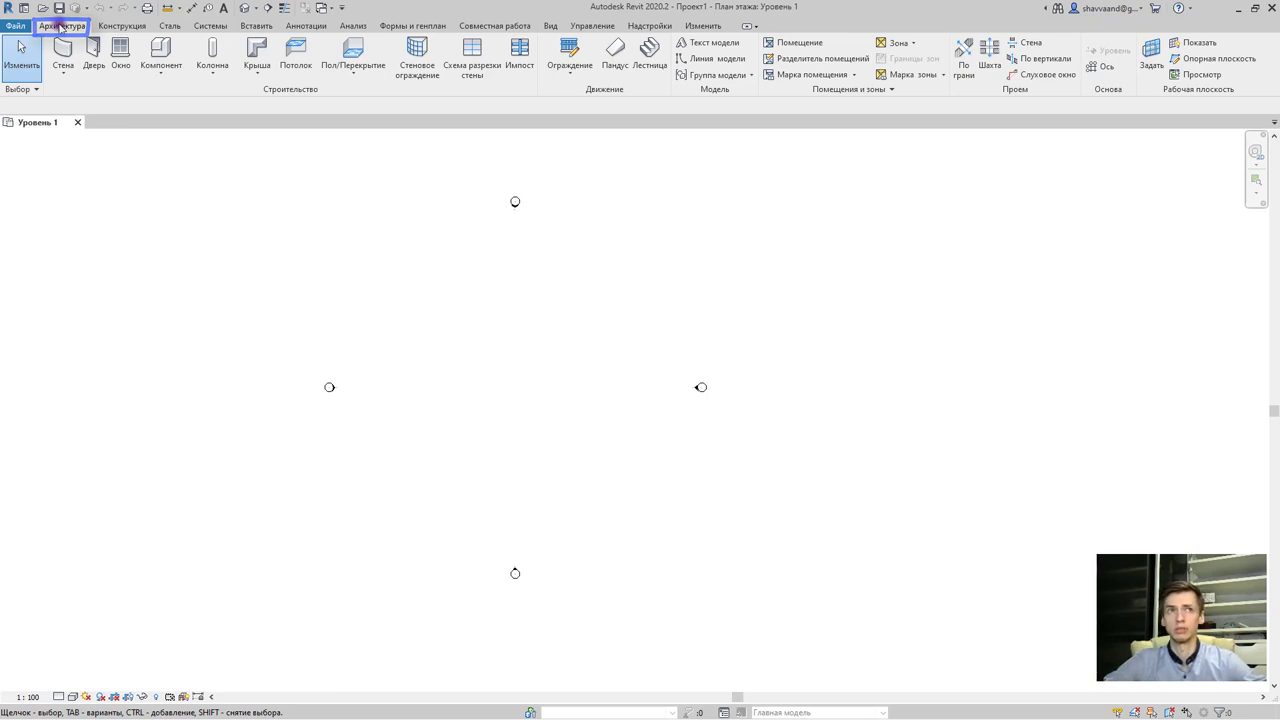
drag(60, 27, 407, 97)
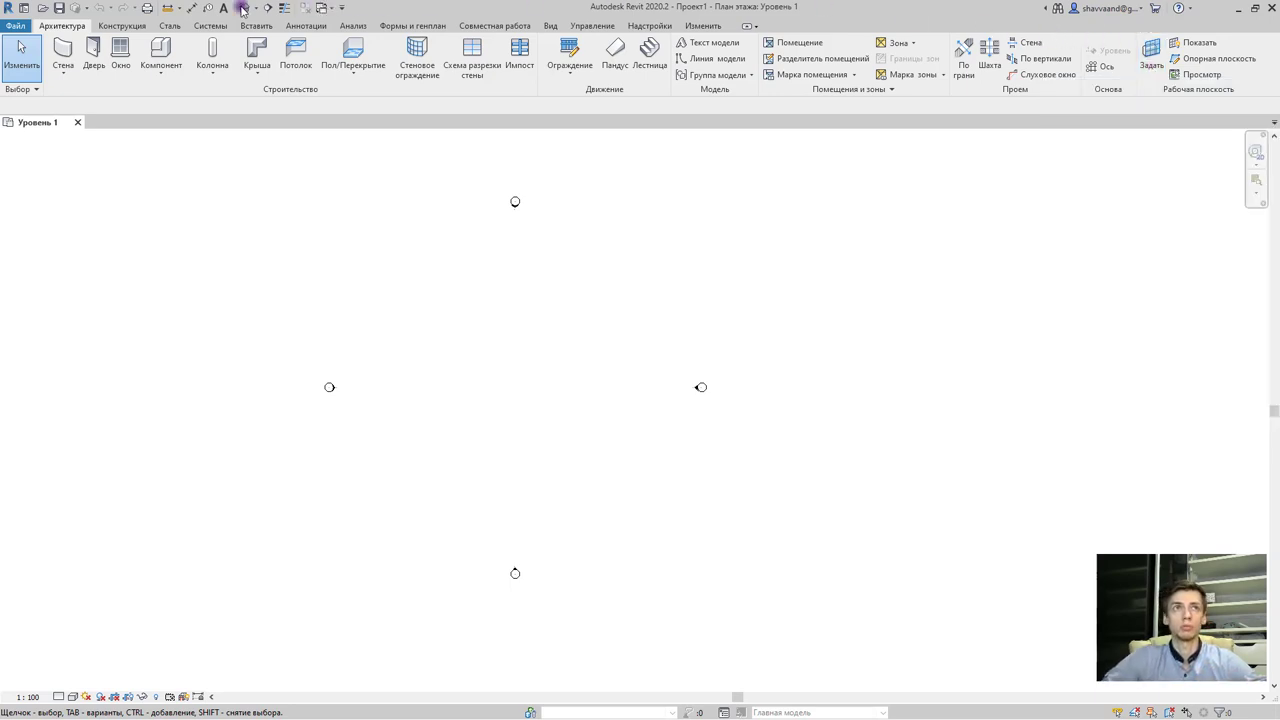
- Browse the structure, steel and insert ribbon tabs, ending on the Анализ tab
click(125, 24)
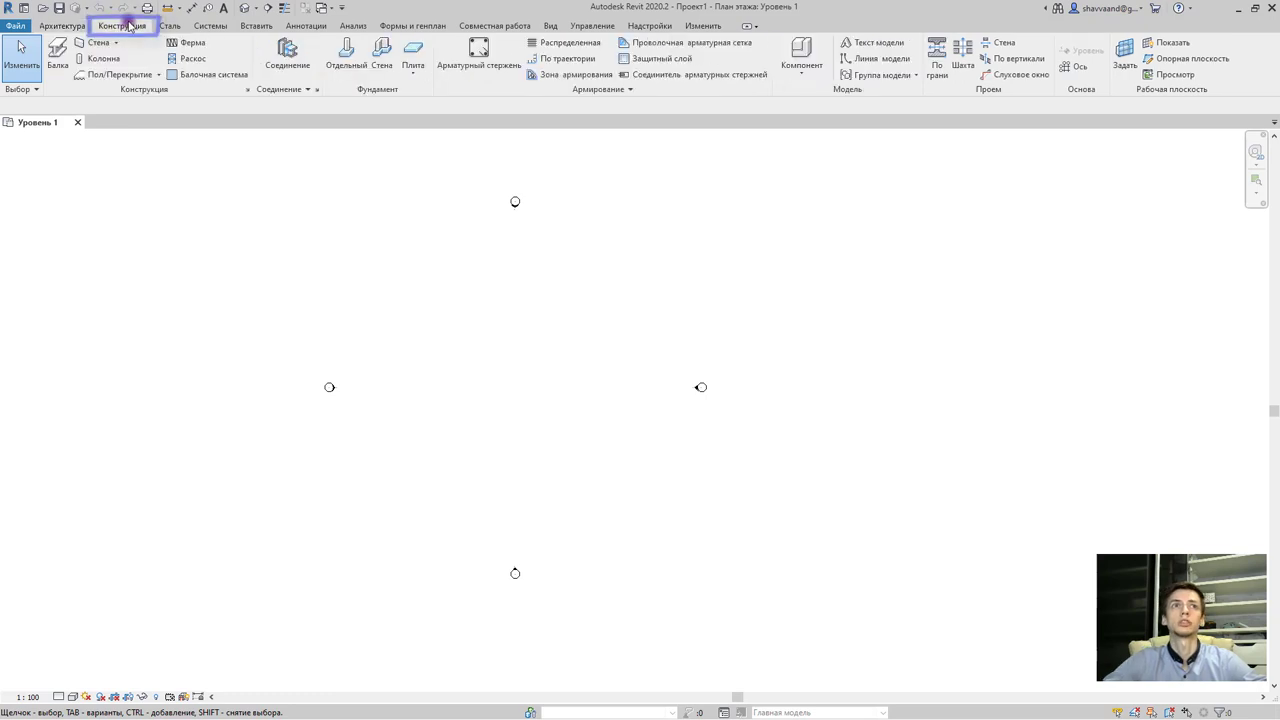
click(214, 90)
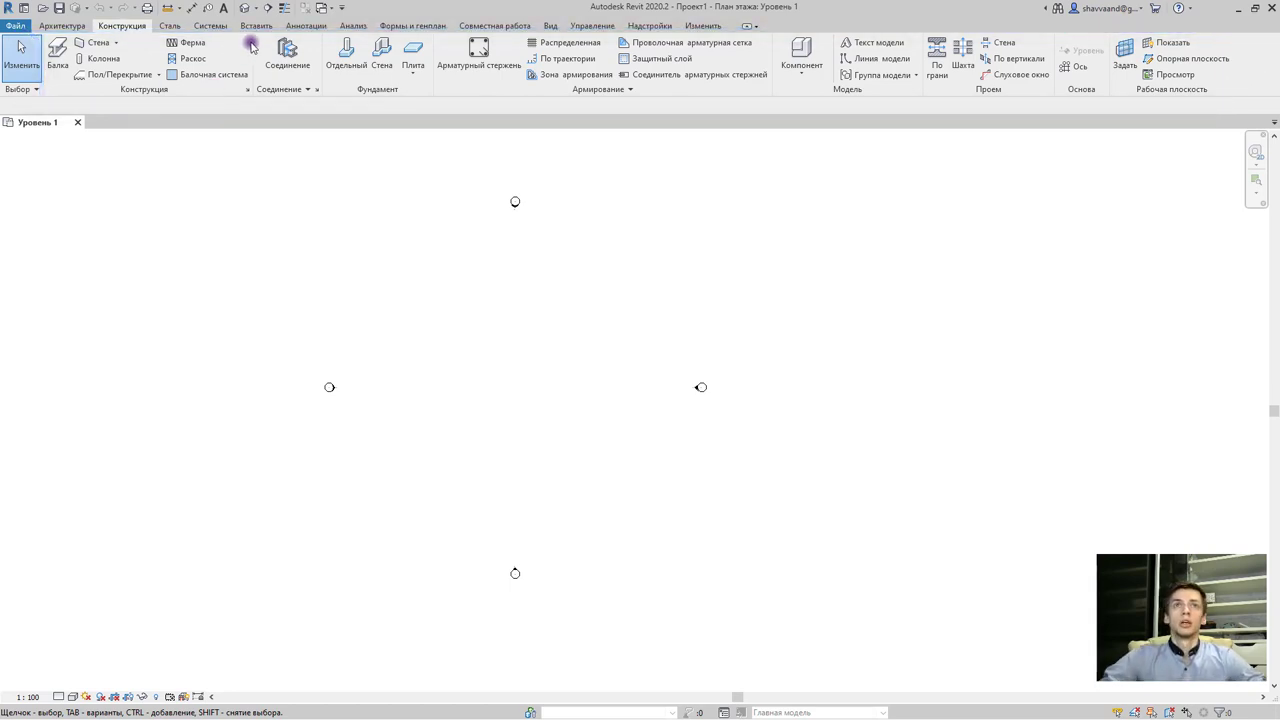
click(172, 25)
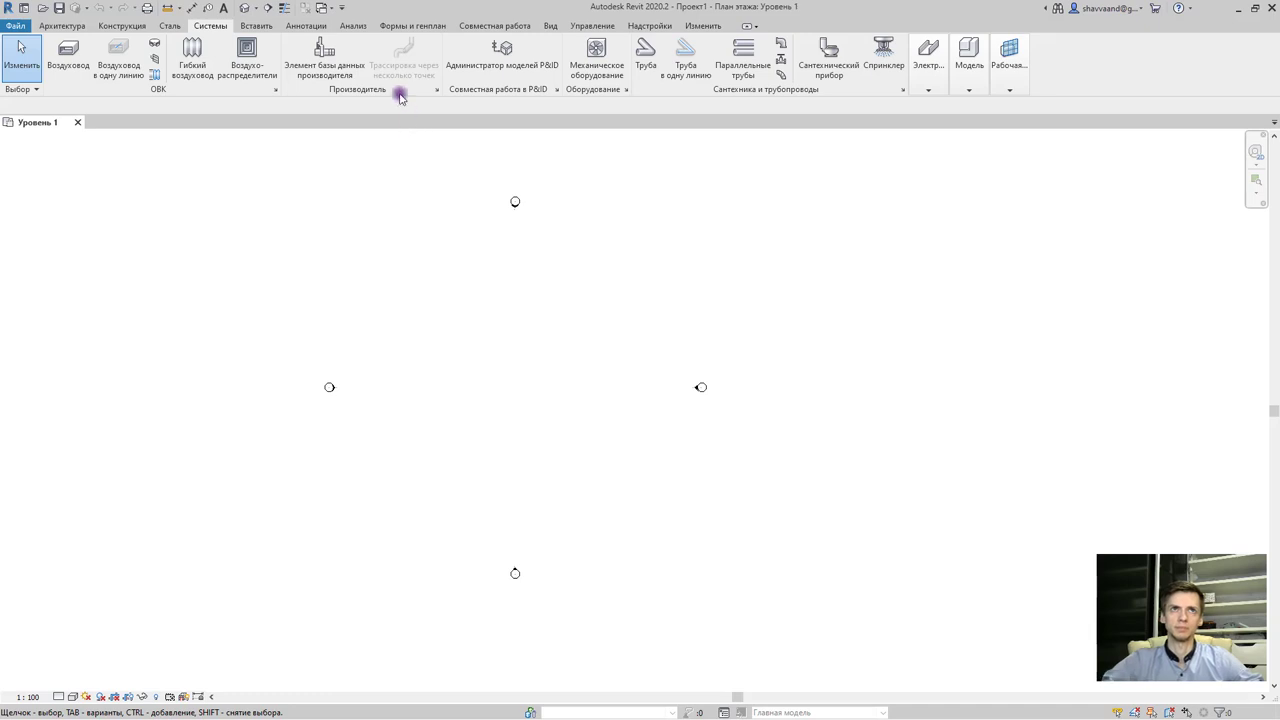
click(266, 27)
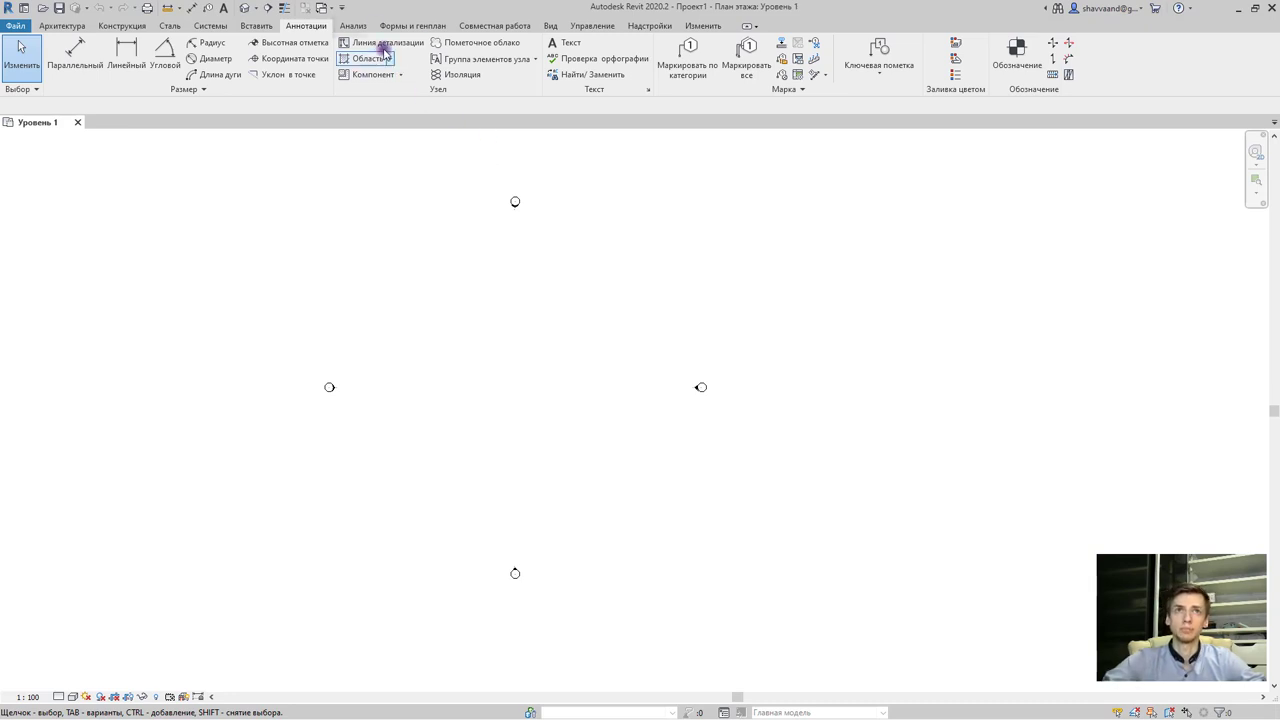
click(354, 25)
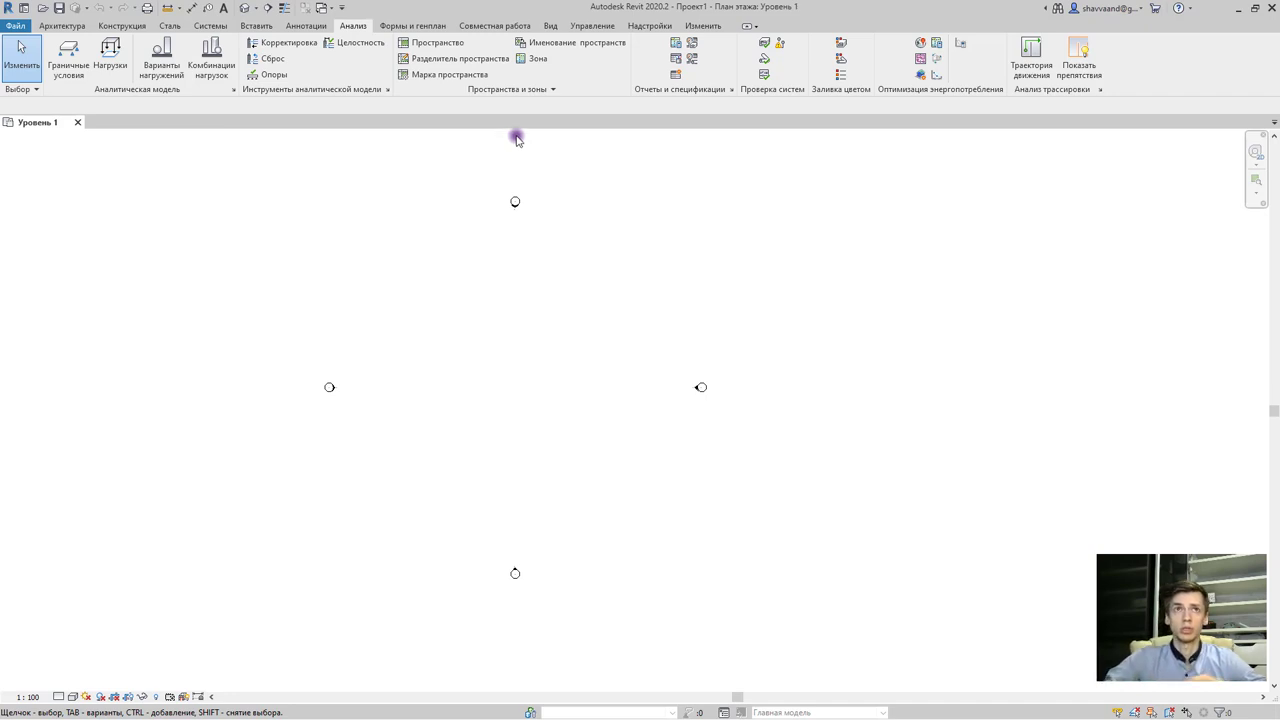
- Switch the ribbon to the Формы и генплан (Massing & Site) tab
click(425, 27)
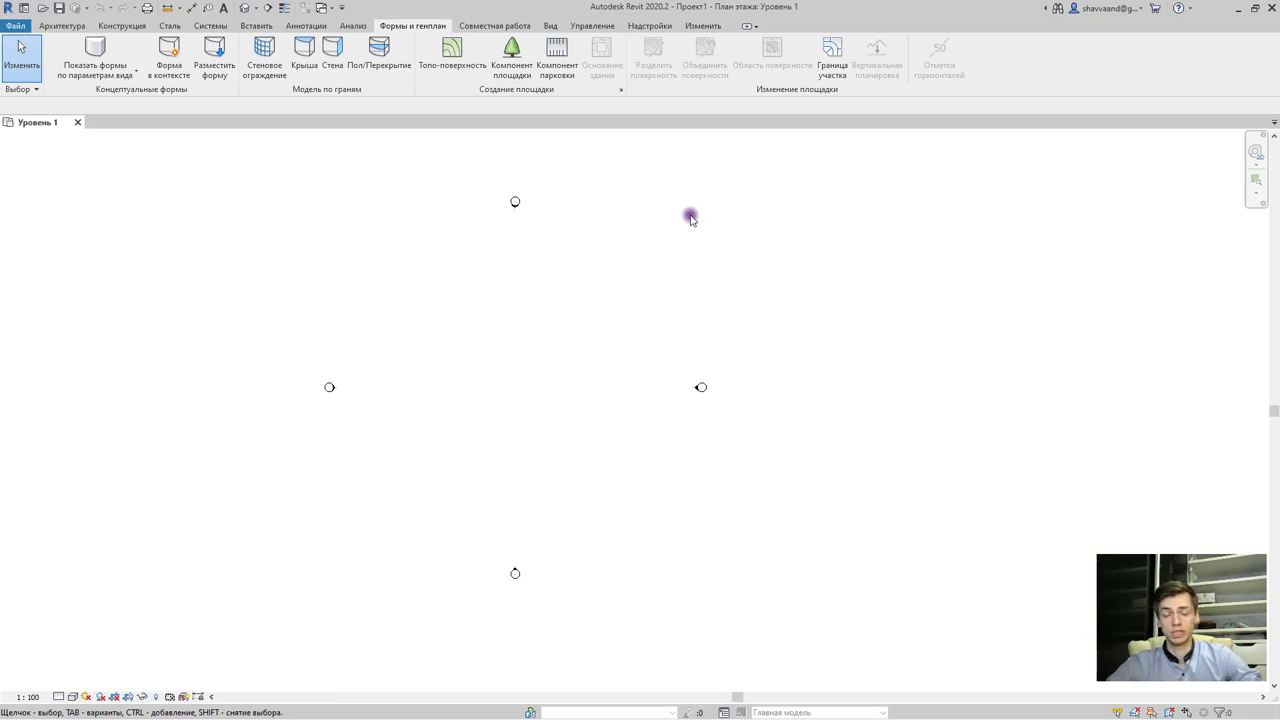
- Look over the Совместная работа tab, then switch to the Вид tab
click(494, 25)
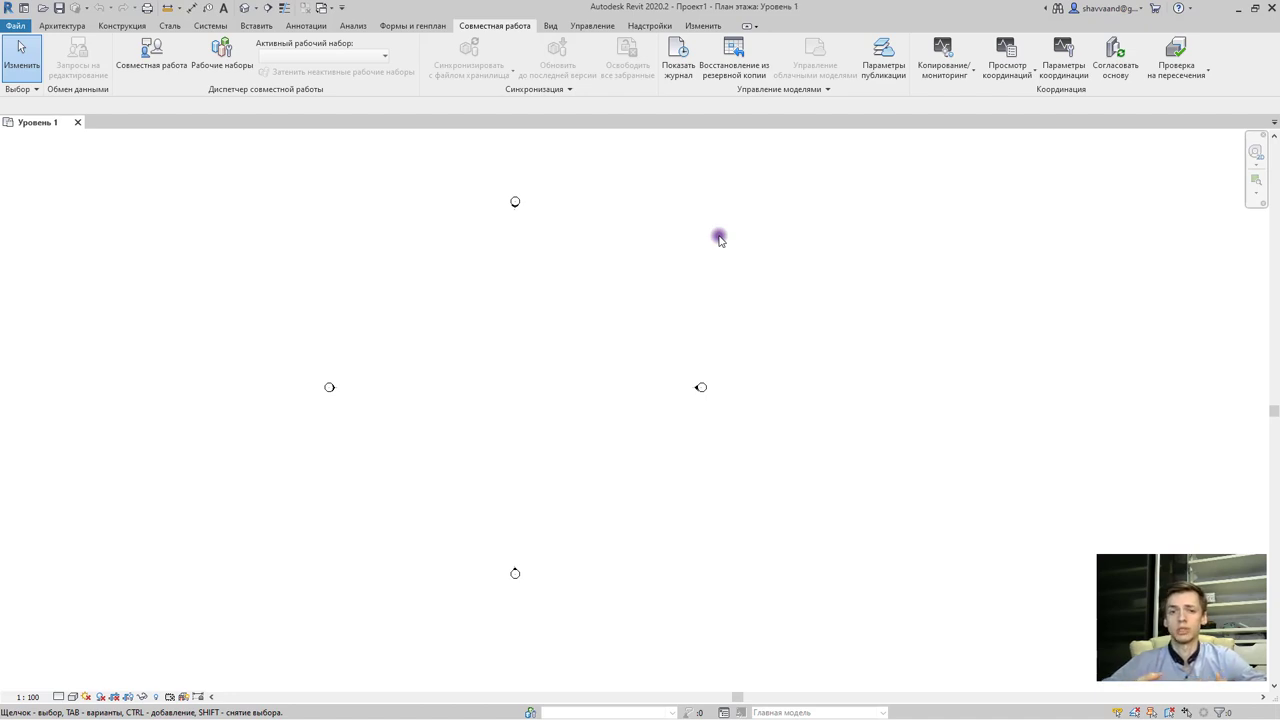
click(551, 25)
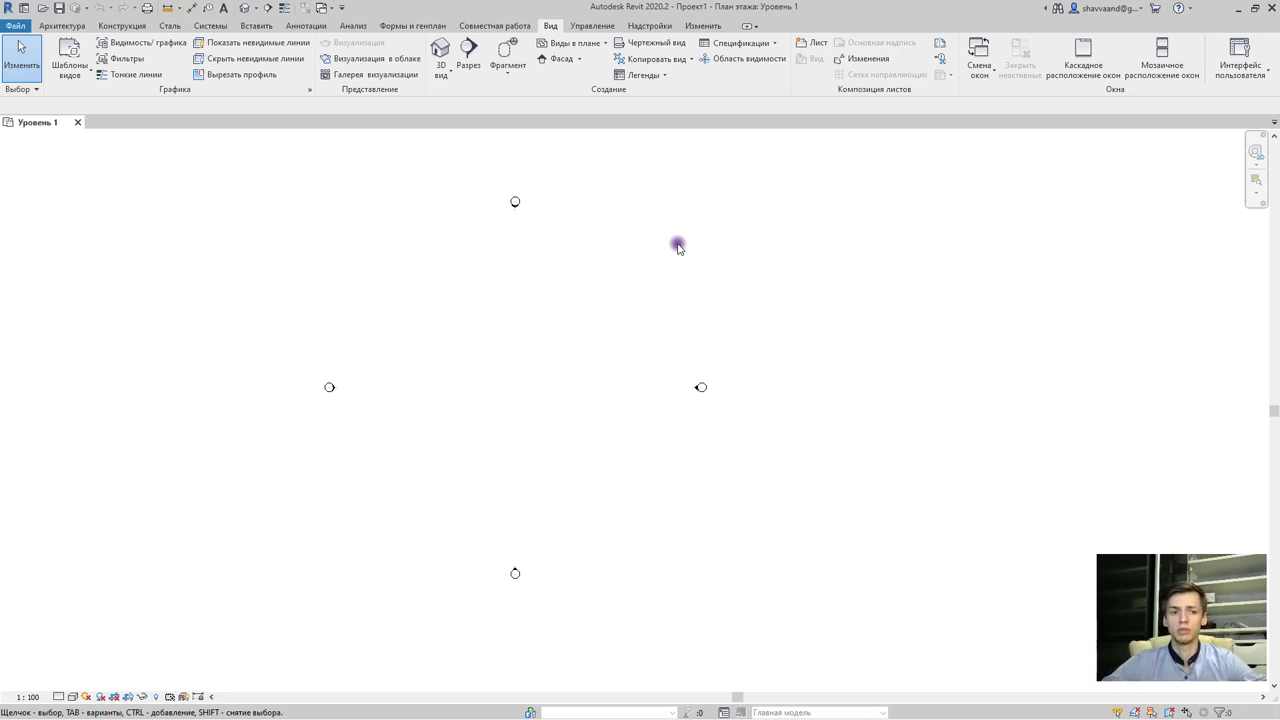
- Re-enable the Свойства palette and Диспетчер проекта from the User Interface dropdown
click(1229, 64)
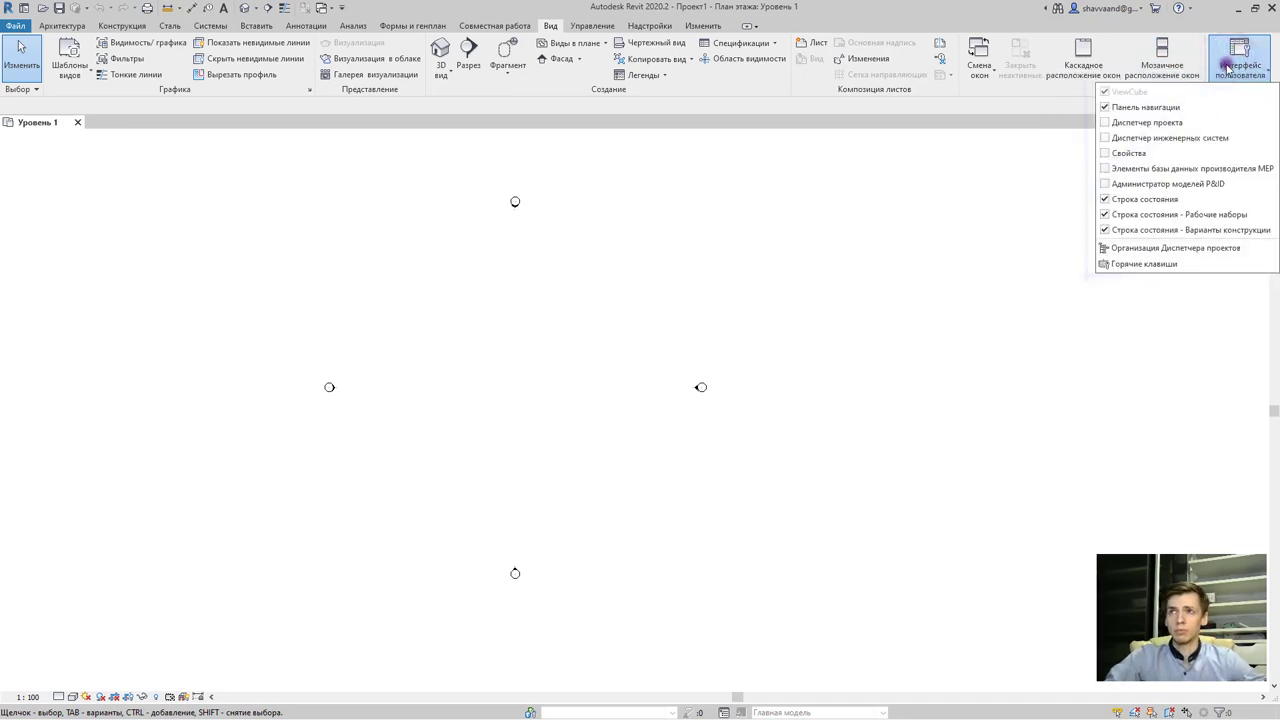
click(1108, 153)
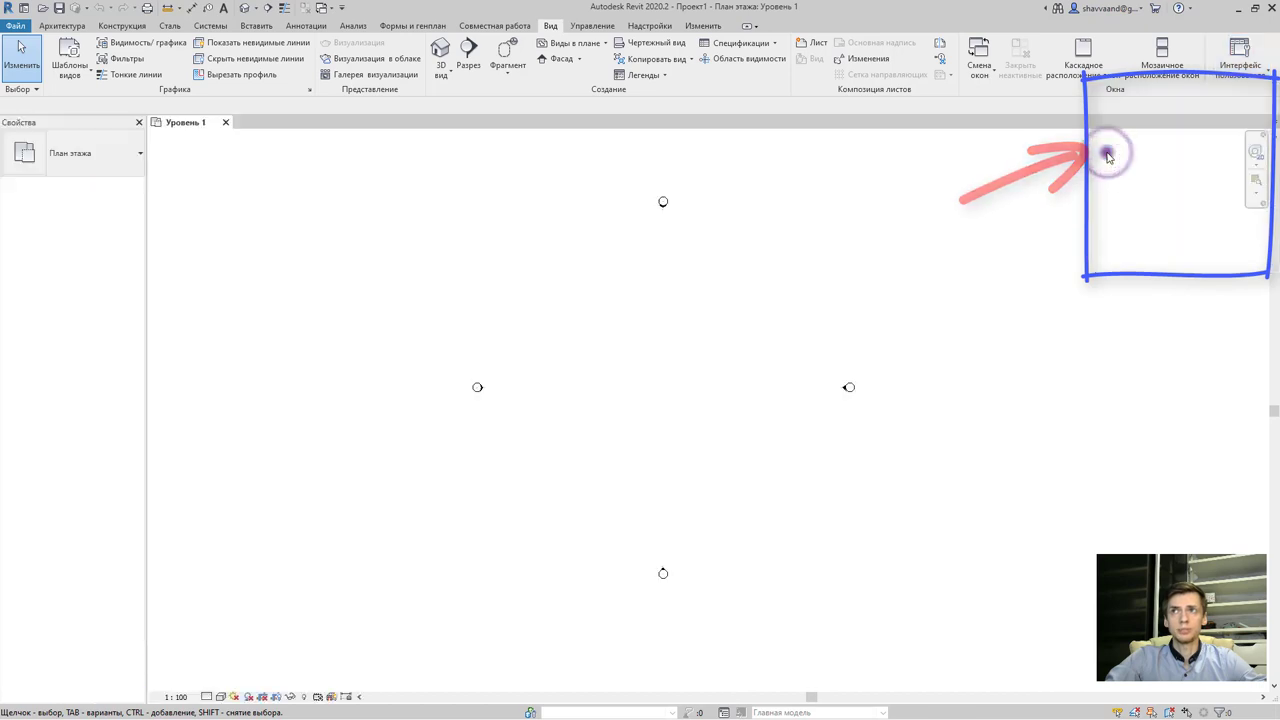
click(1232, 60)
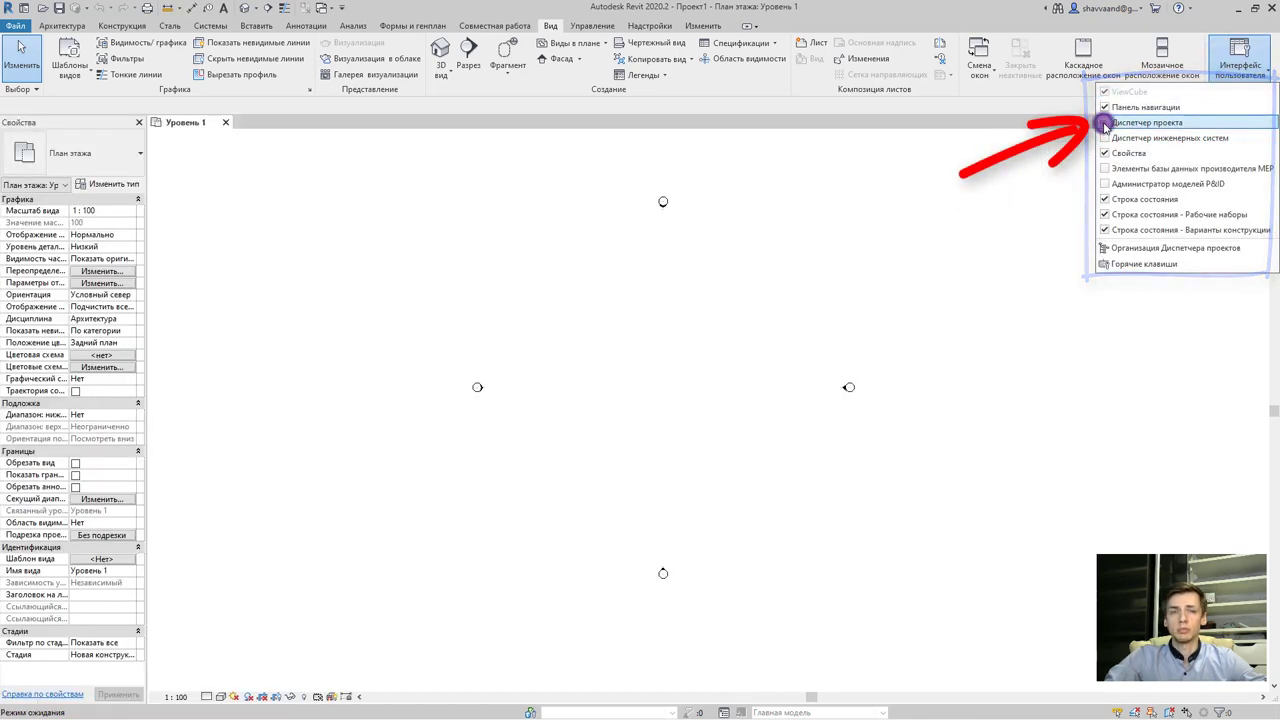
click(1104, 122)
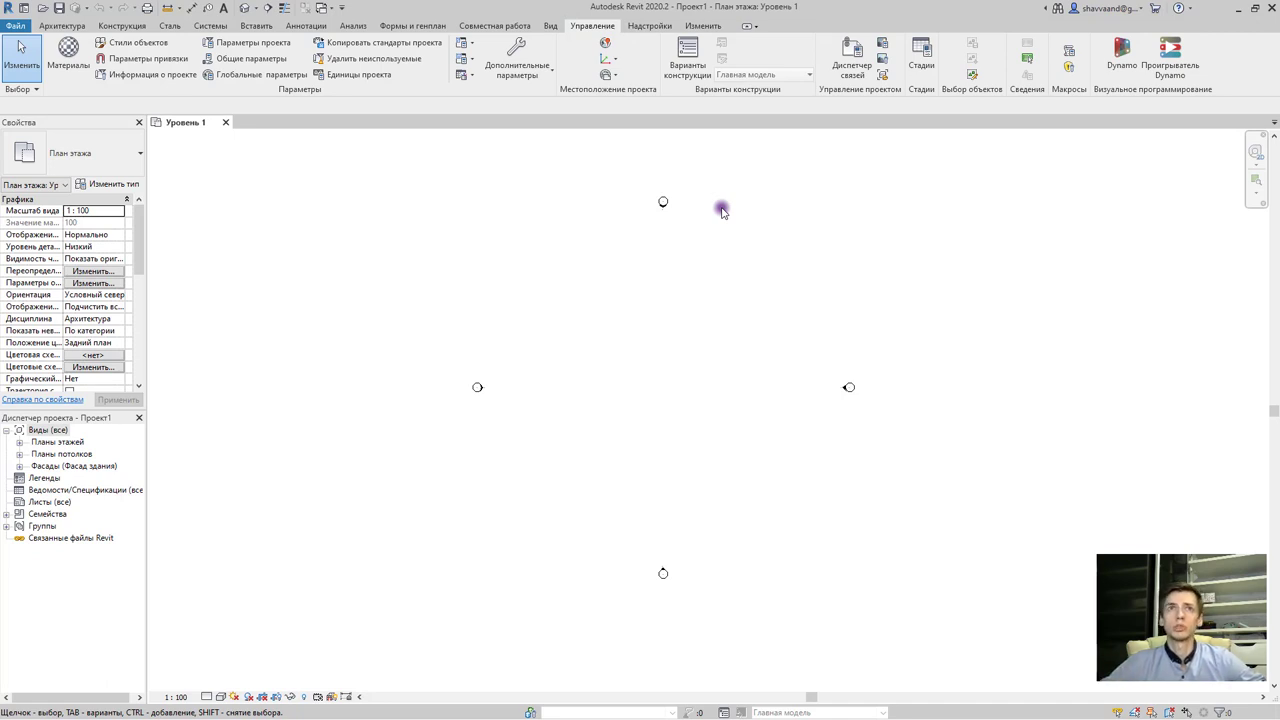
- Preview the Дополнительные параметры list on the Manage tab, then switch to Надстройки
click(545, 77)
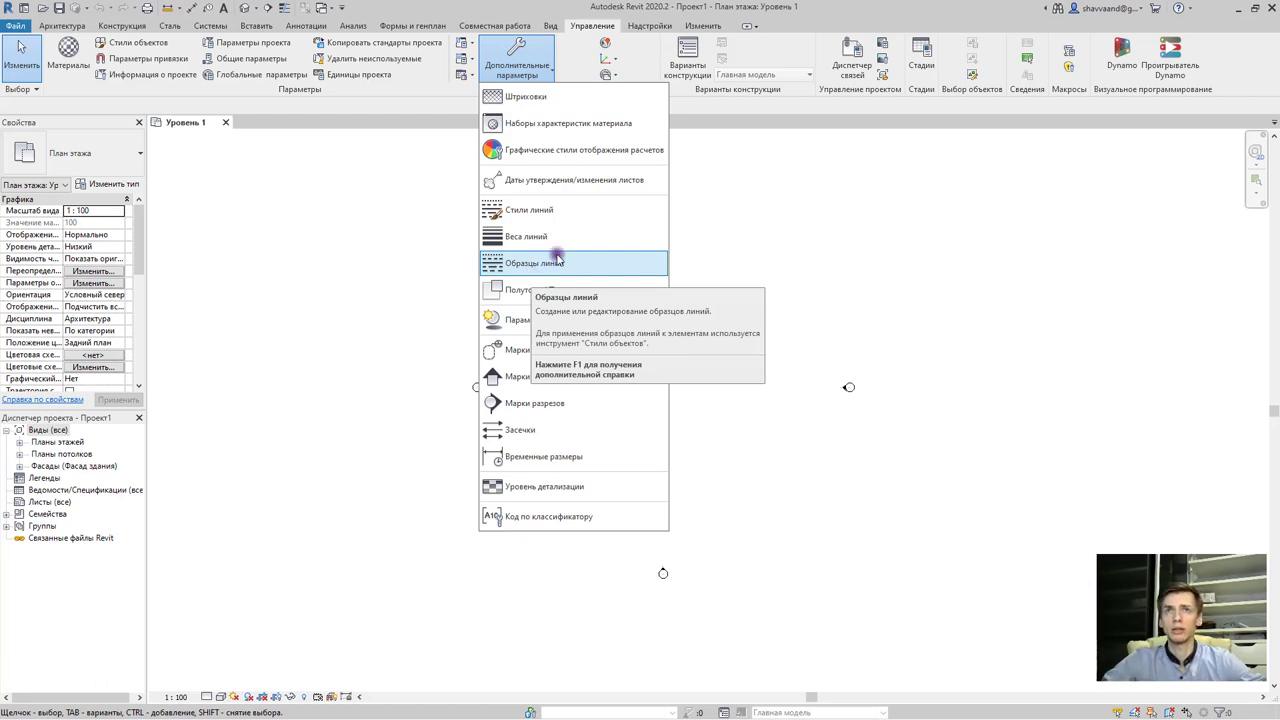
click(727, 167)
click(650, 27)
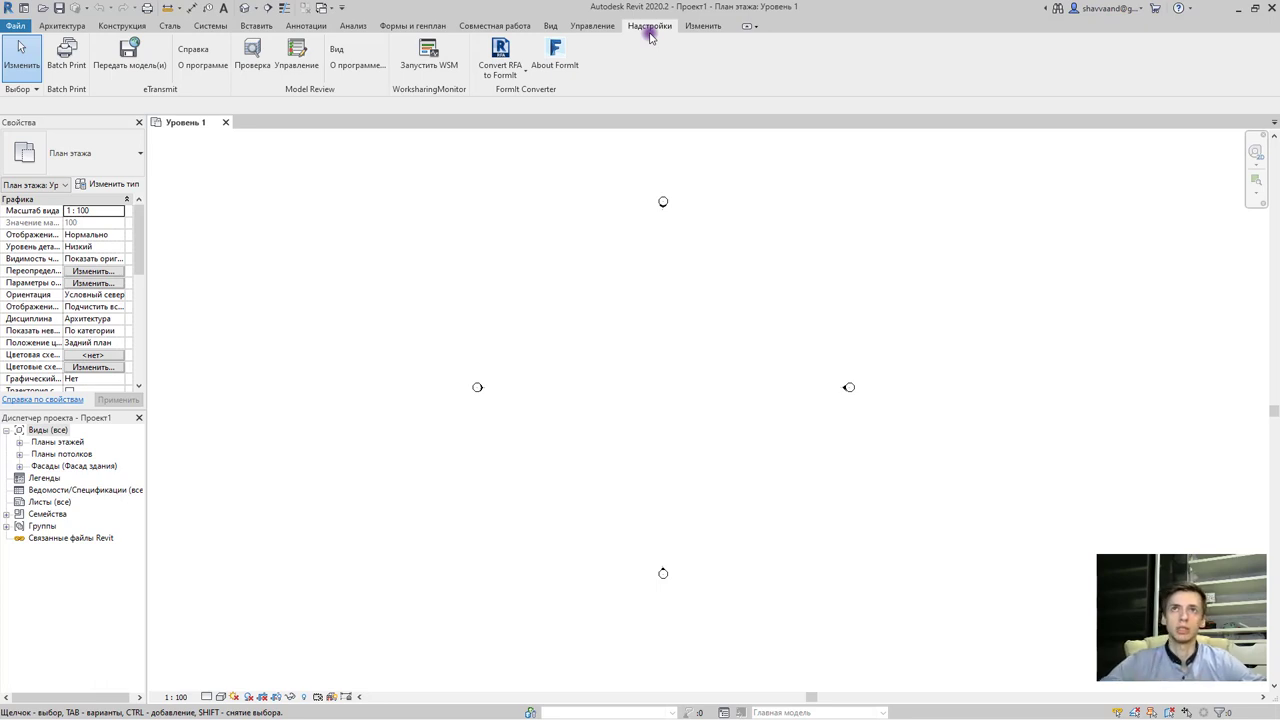
- Switch the ribbon to the Изменить (Modify) tab
click(690, 26)
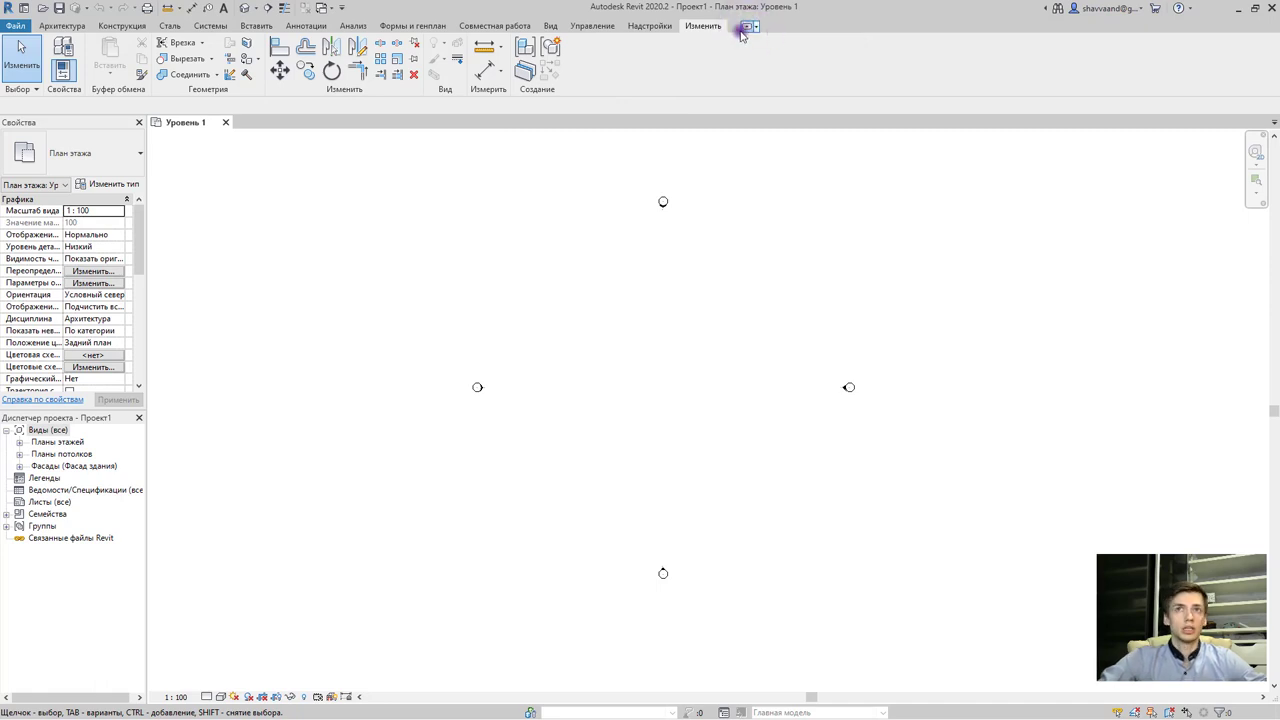
- Cycle the ribbon through panel buttons, titles and tabs-only, restore it, and show Архитектура
click(745, 27)
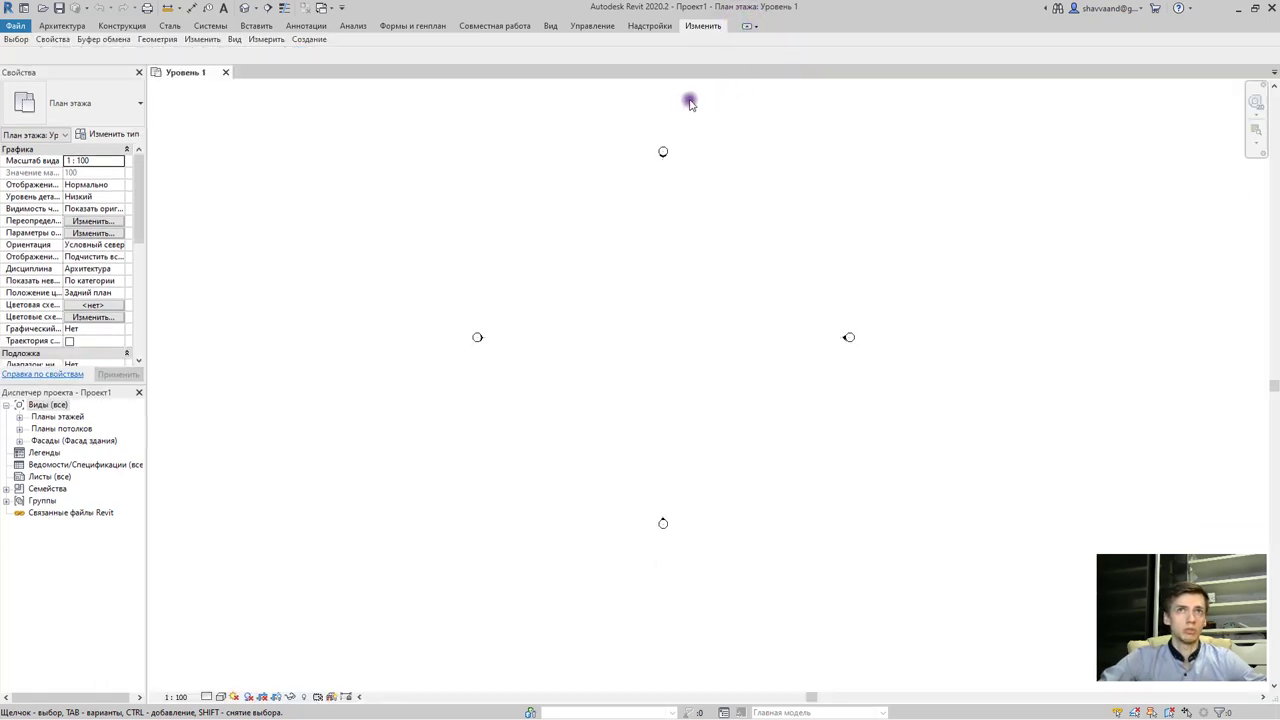
click(745, 27)
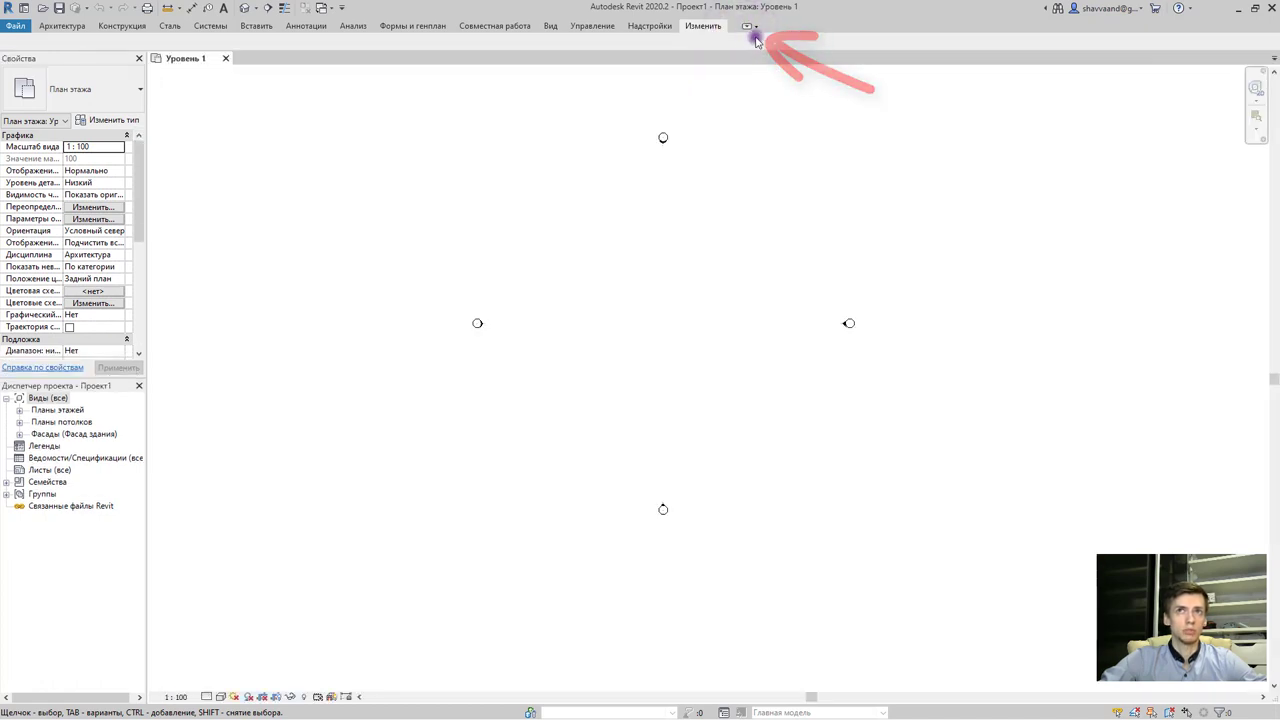
click(746, 27)
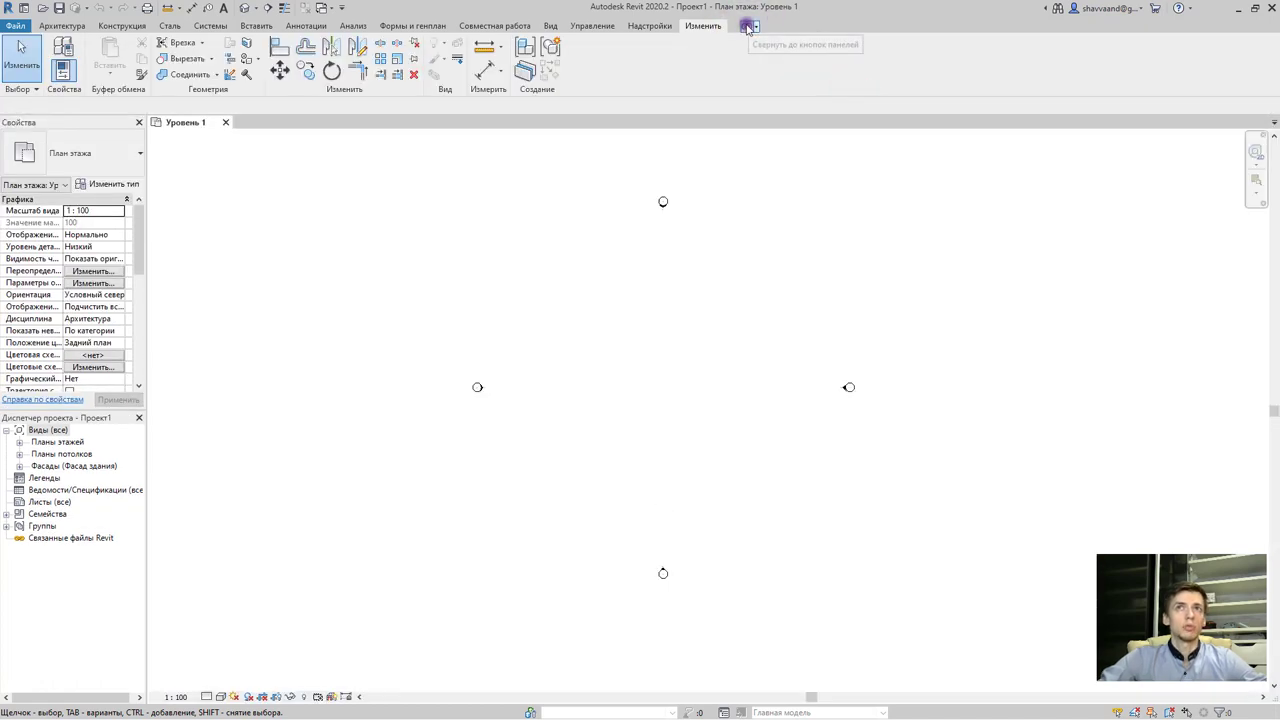
click(748, 27)
click(750, 28)
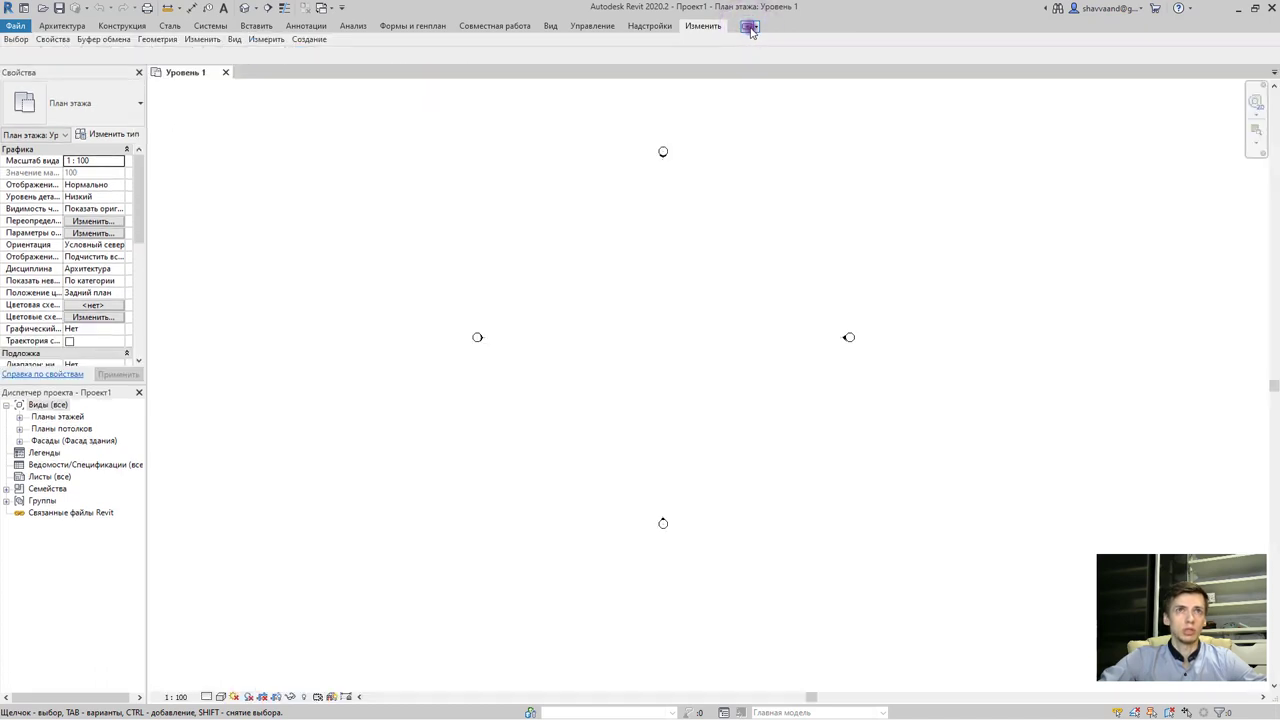
click(750, 28)
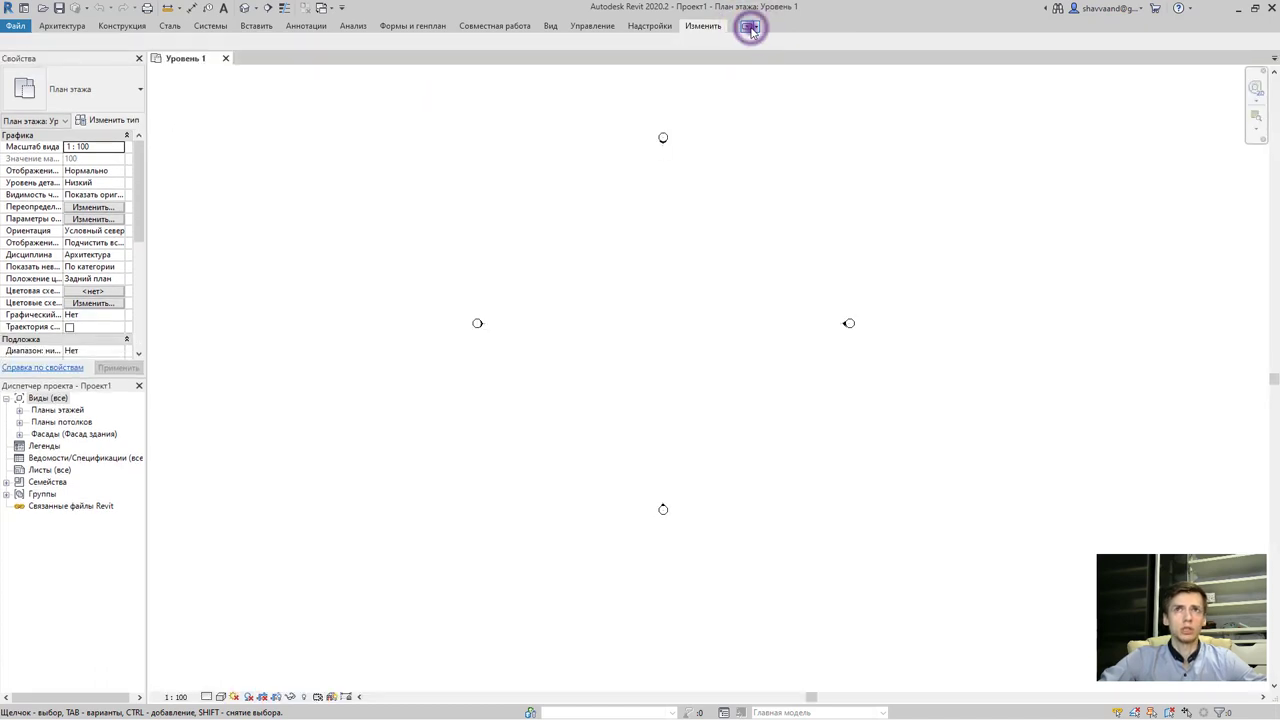
click(750, 30)
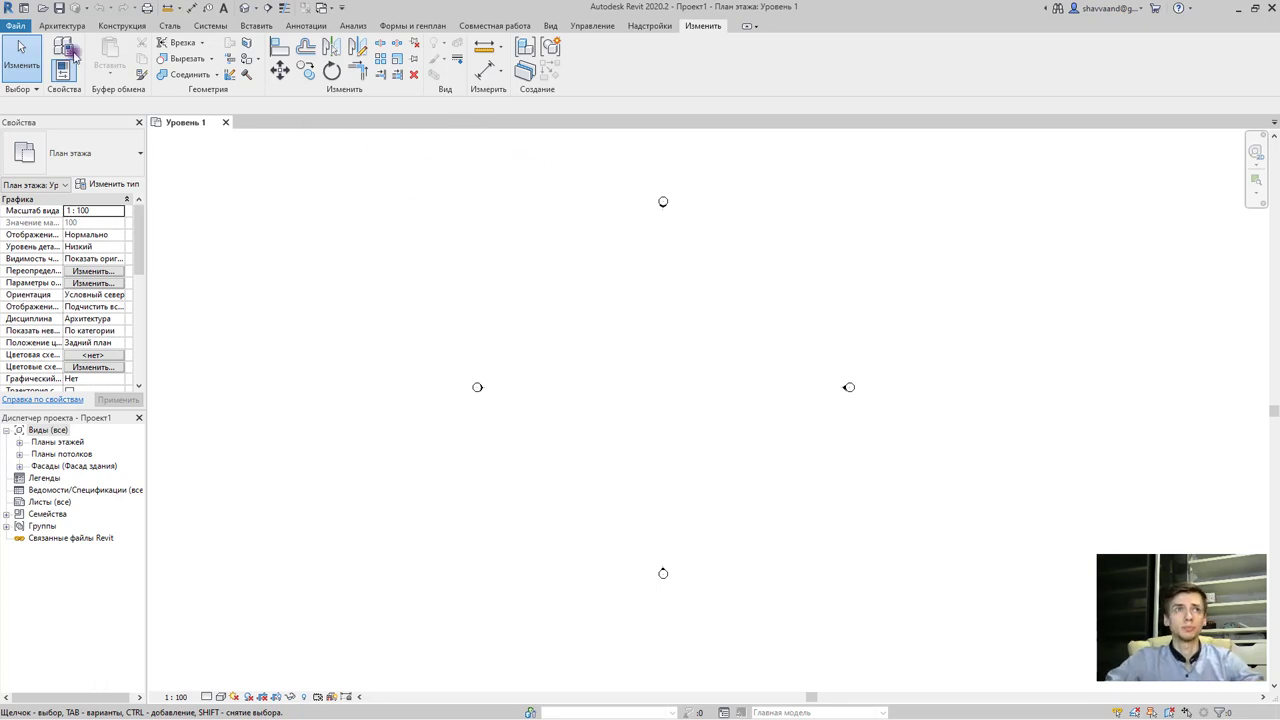
click(62, 26)
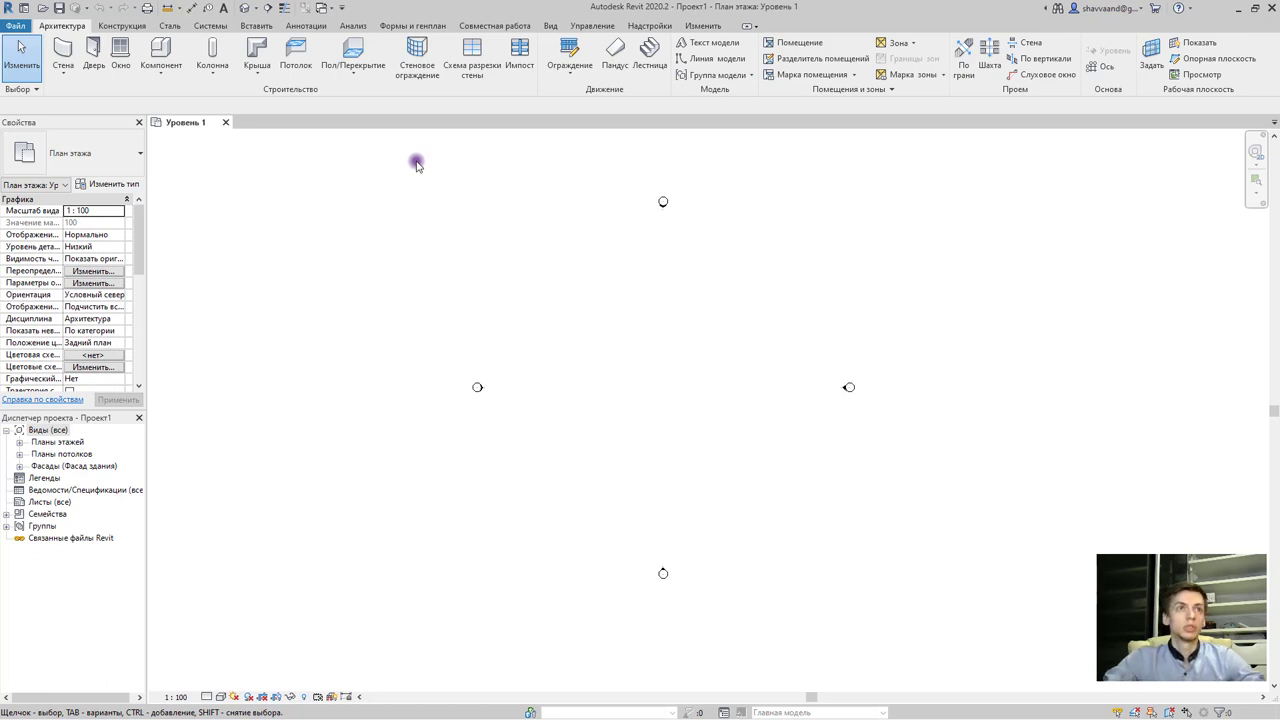
drag(18, 198, 16, 264)
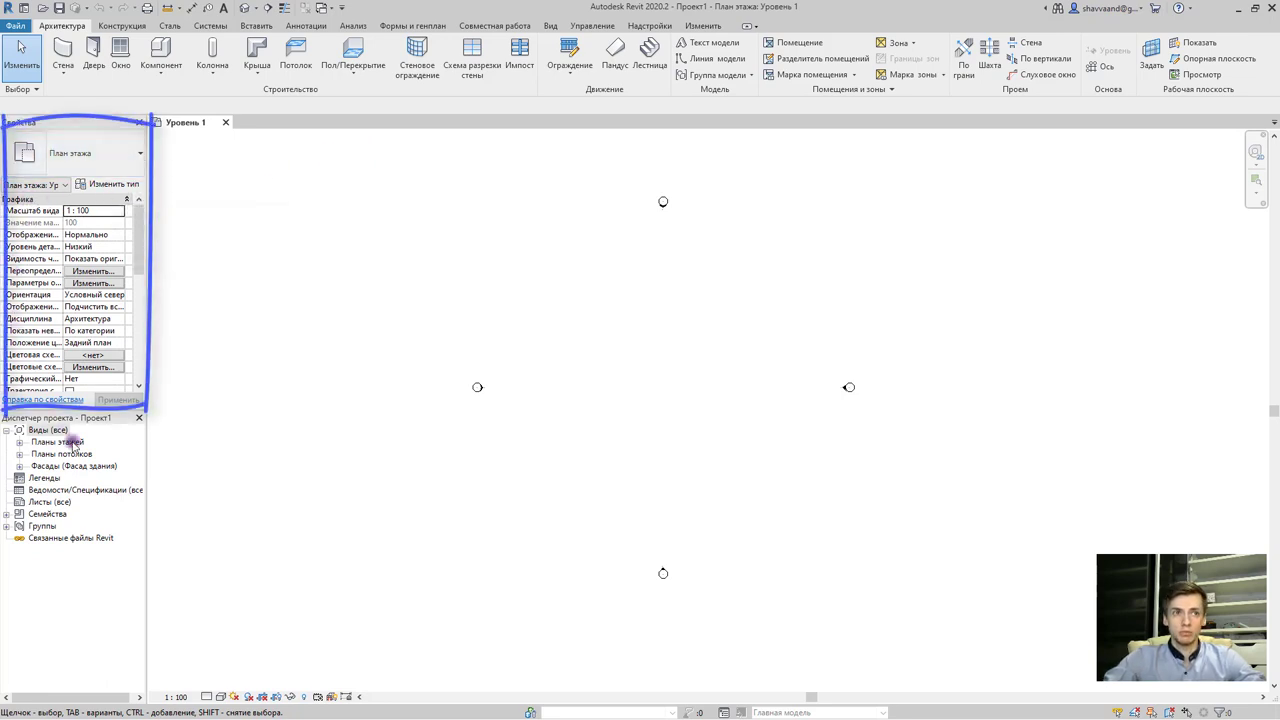
drag(150, 405, 80, 430)
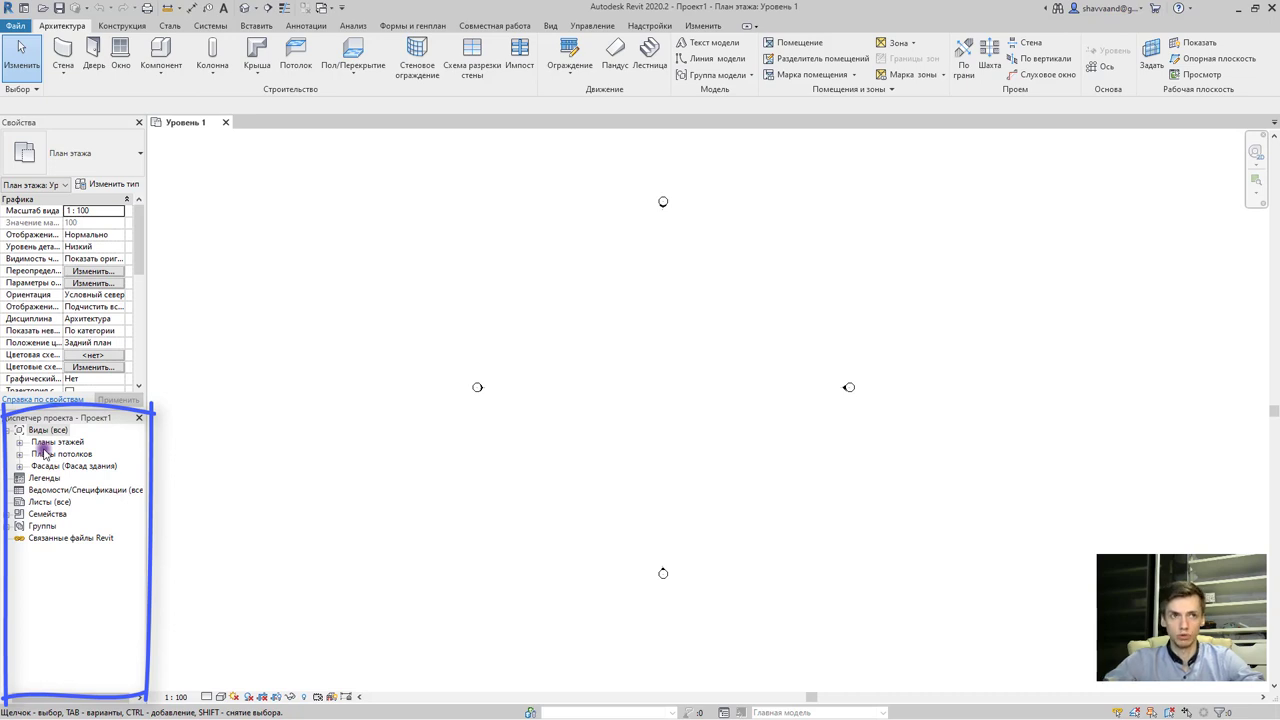
- Open the Восточный and Западный elevations from the Project Browser, then return to Уровень 1
click(20, 442)
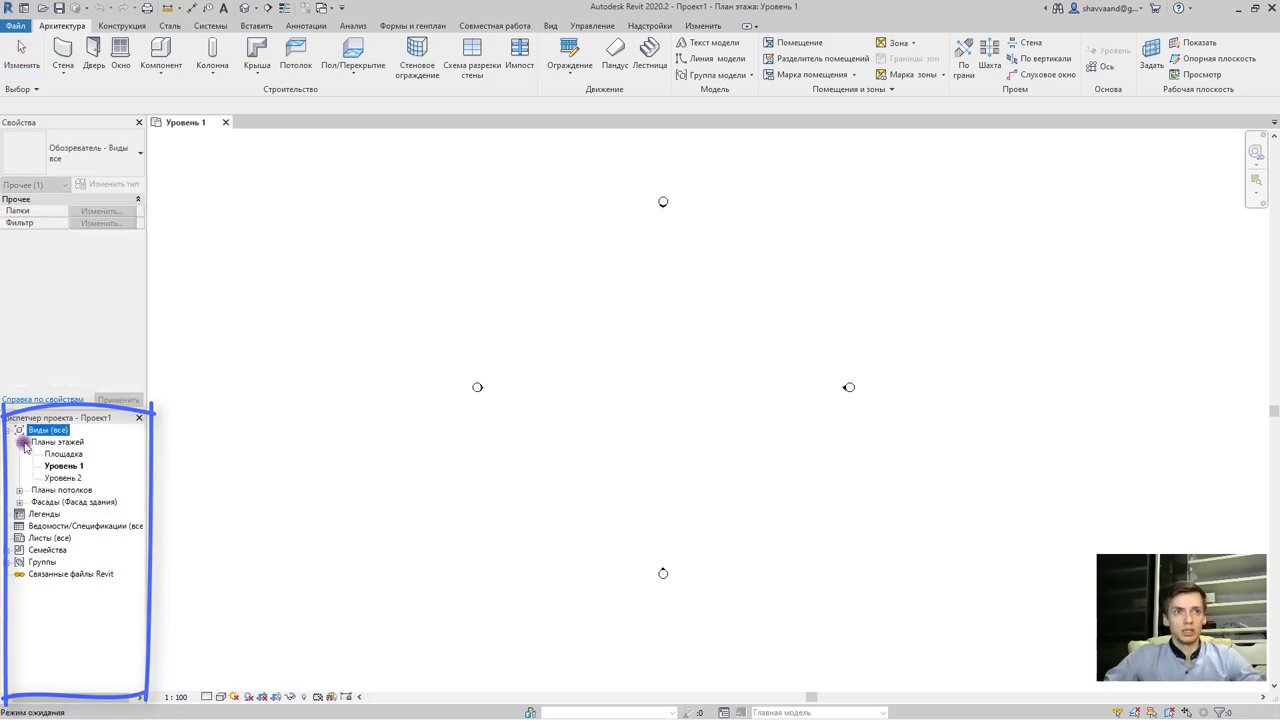
click(64, 466)
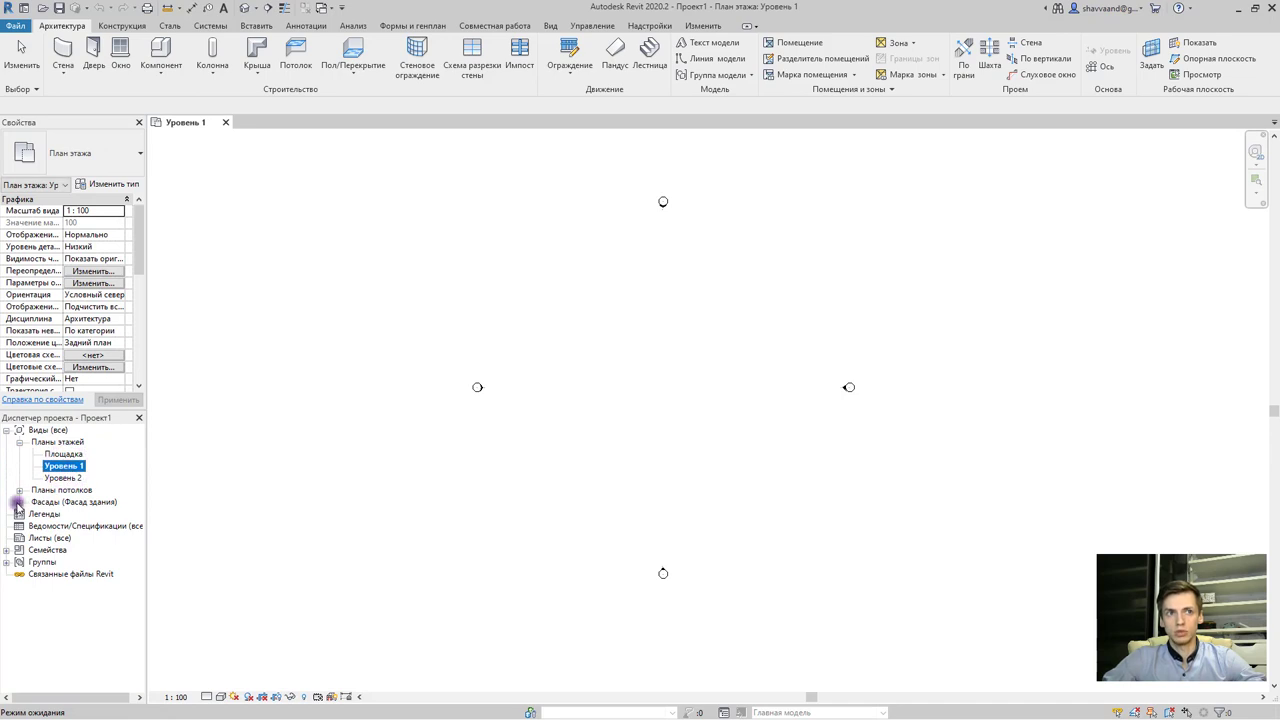
click(19, 502)
click(40, 518)
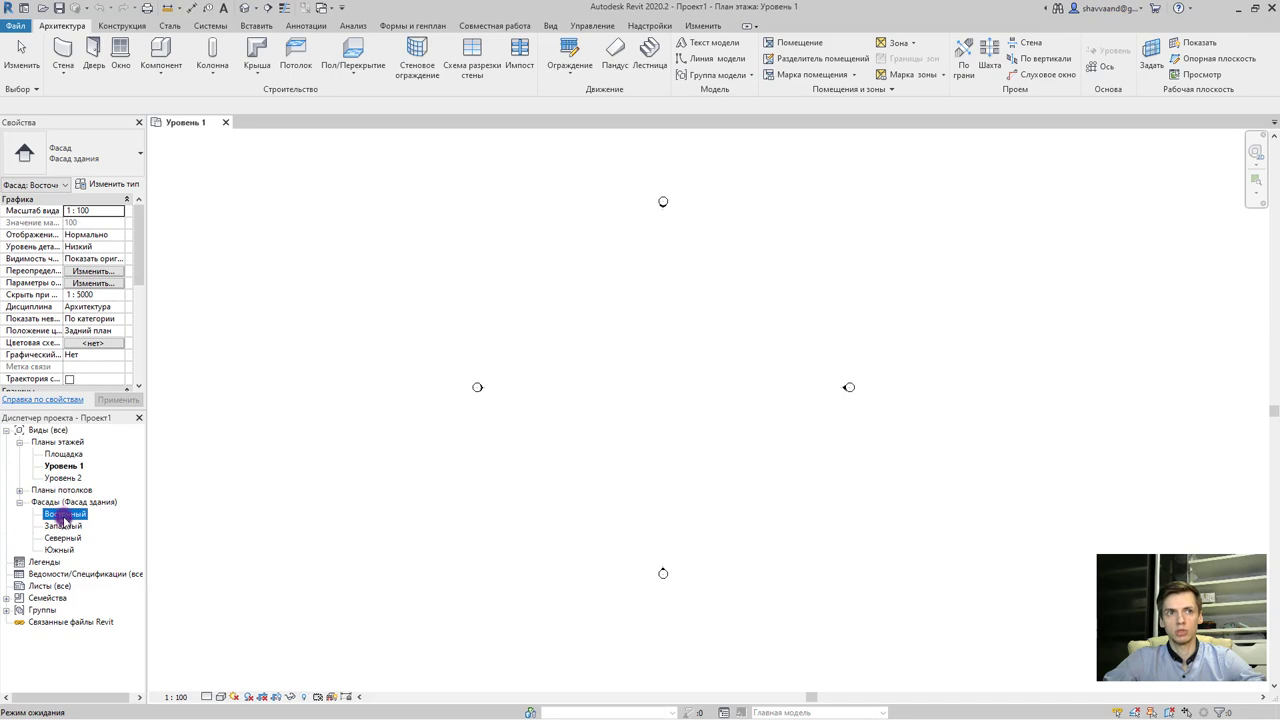
double_click(64, 516)
double_click(70, 526)
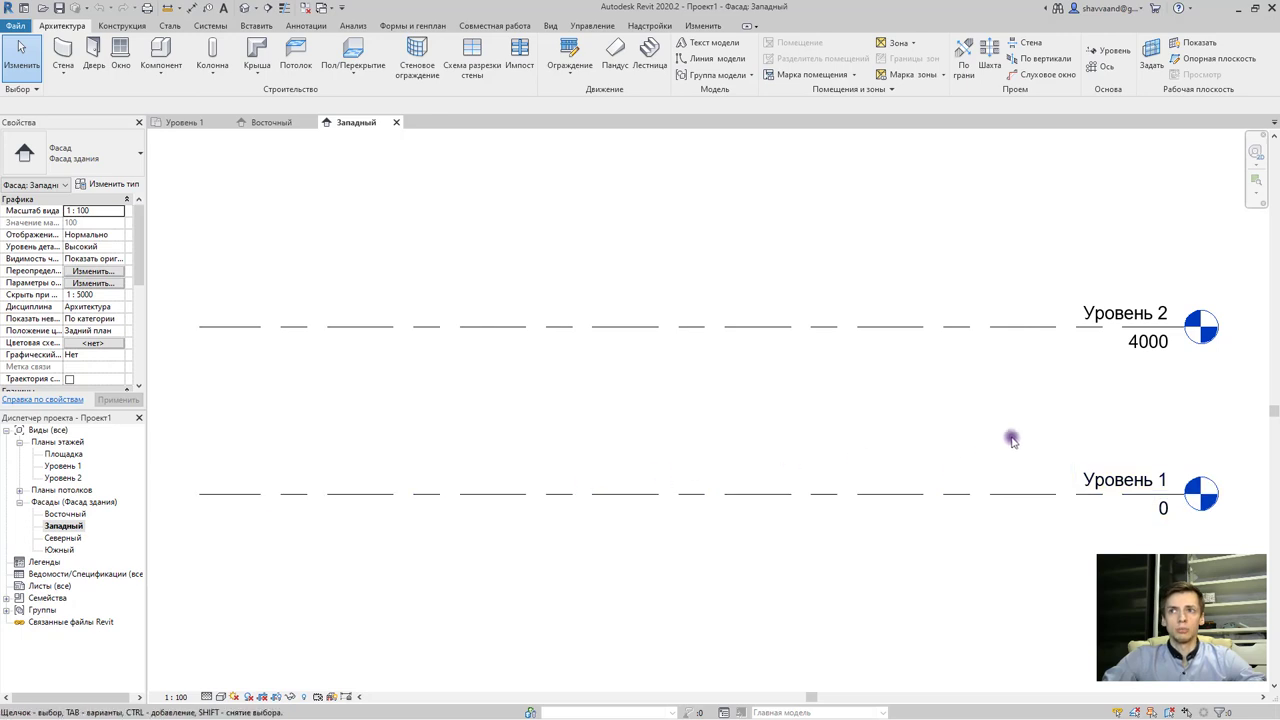
scroll(1015, 440, down, 2)
double_click(64, 466)
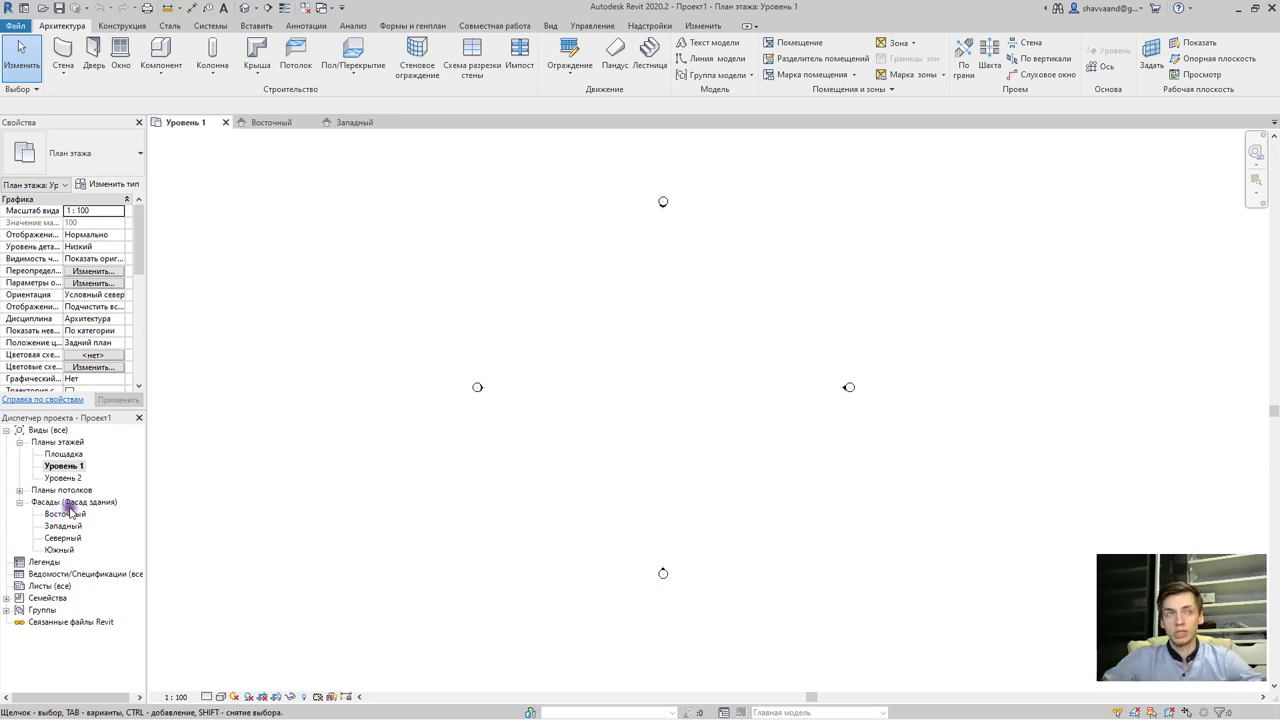
click(326, 8)
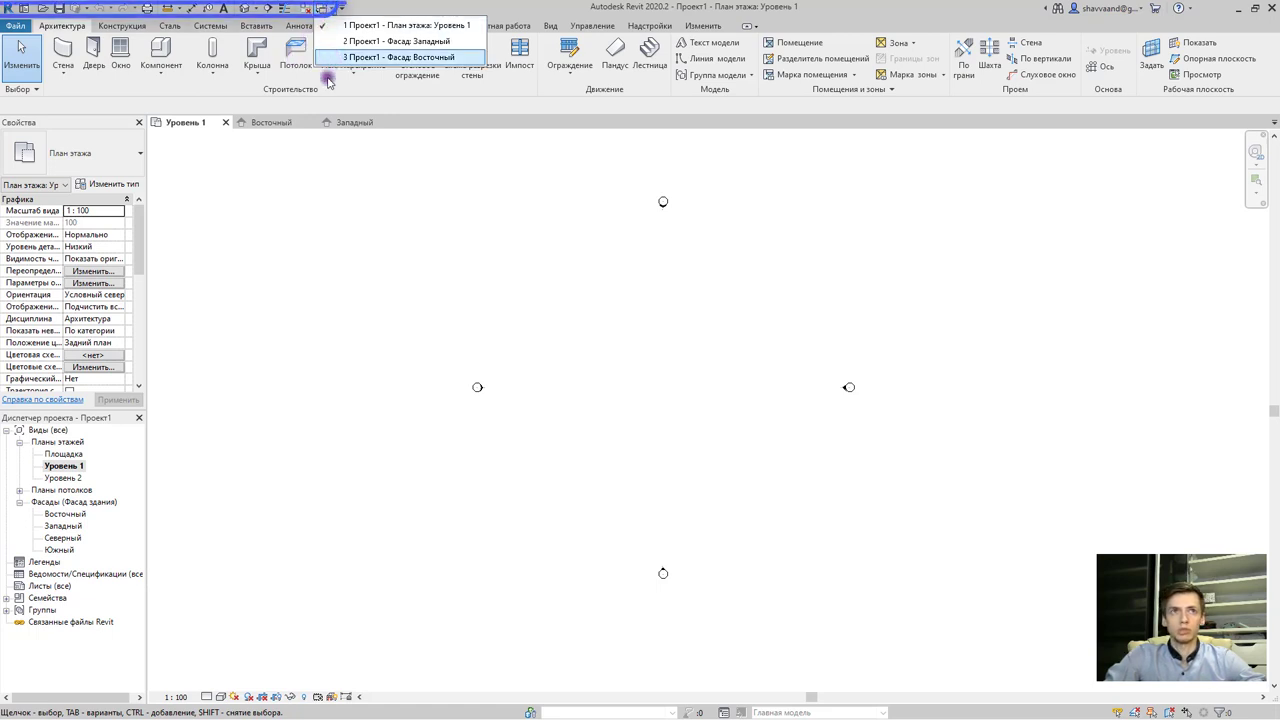
click(368, 44)
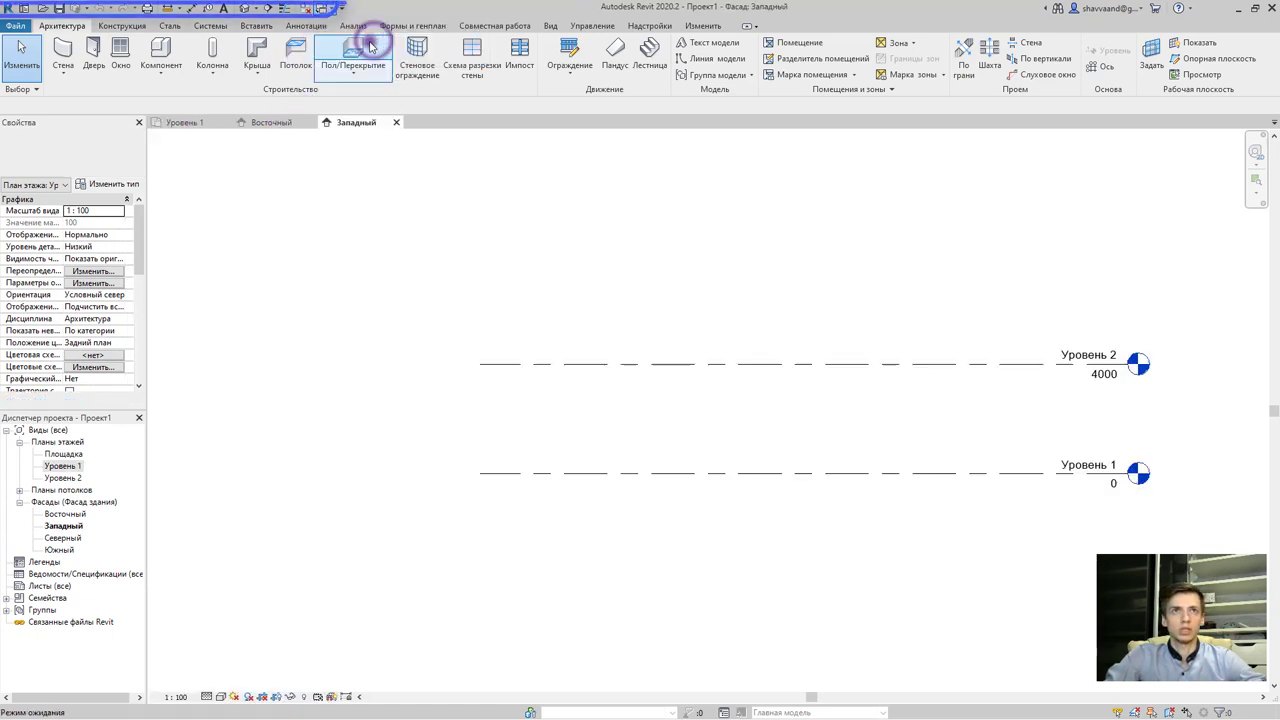
click(322, 8)
click(342, 40)
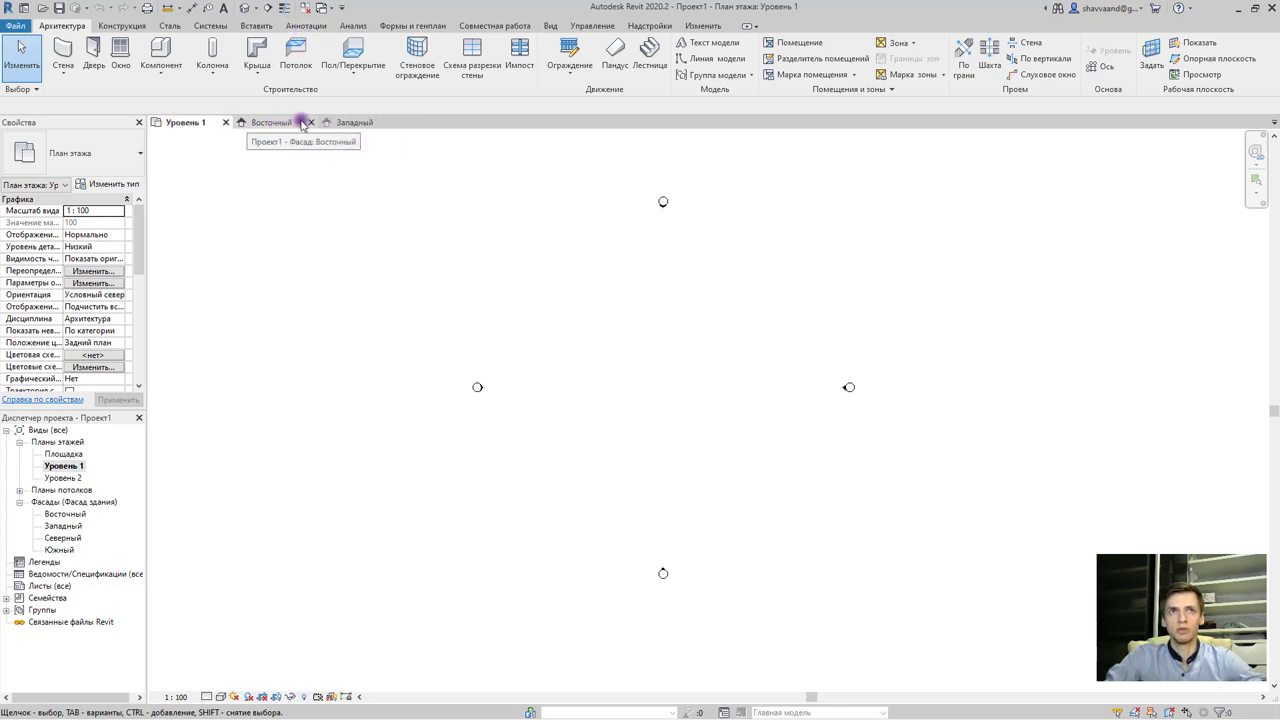
click(190, 124)
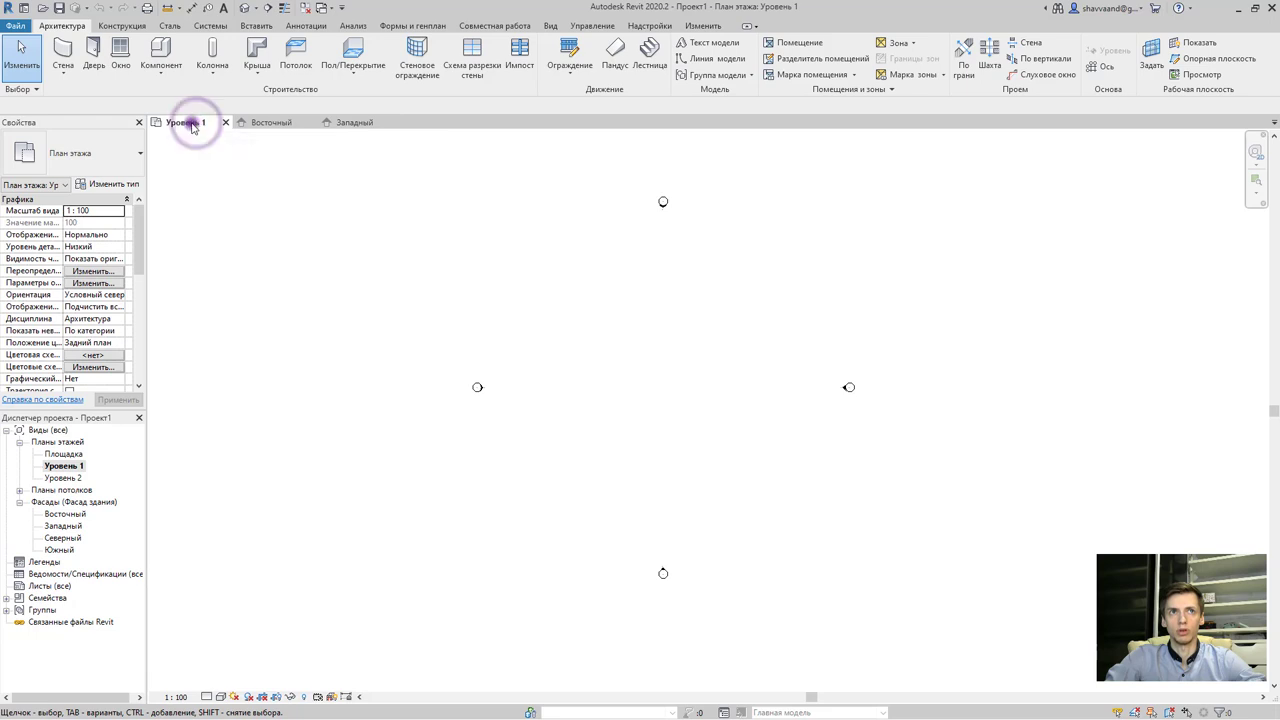
- Close the Восточный and Западный elevations, keeping only Уровень 1, then show the 3D View options
click(307, 8)
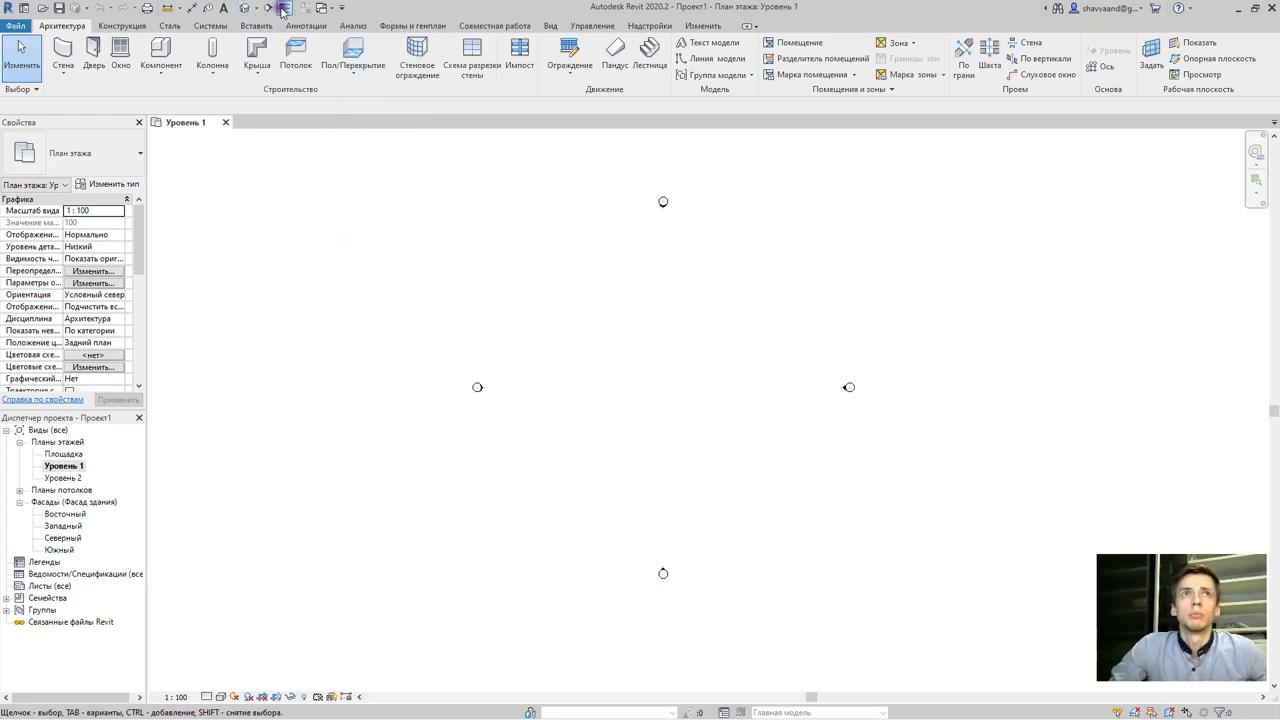
click(260, 9)
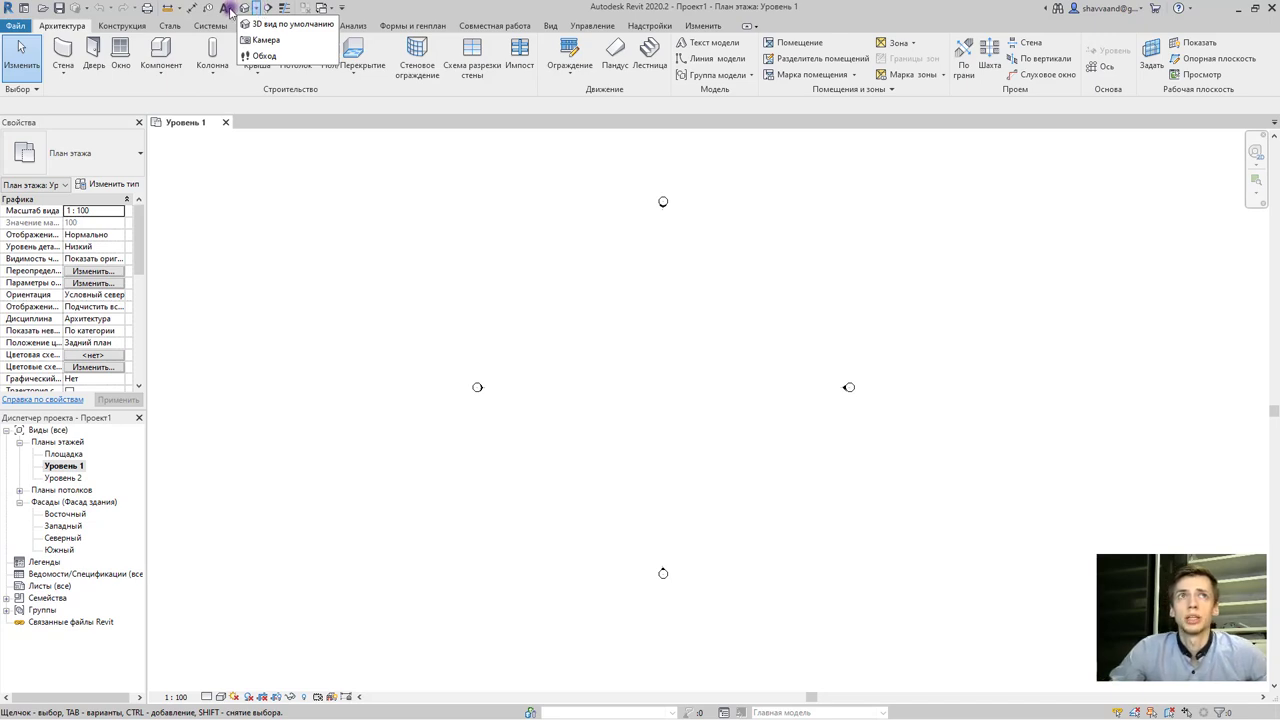
click(229, 10)
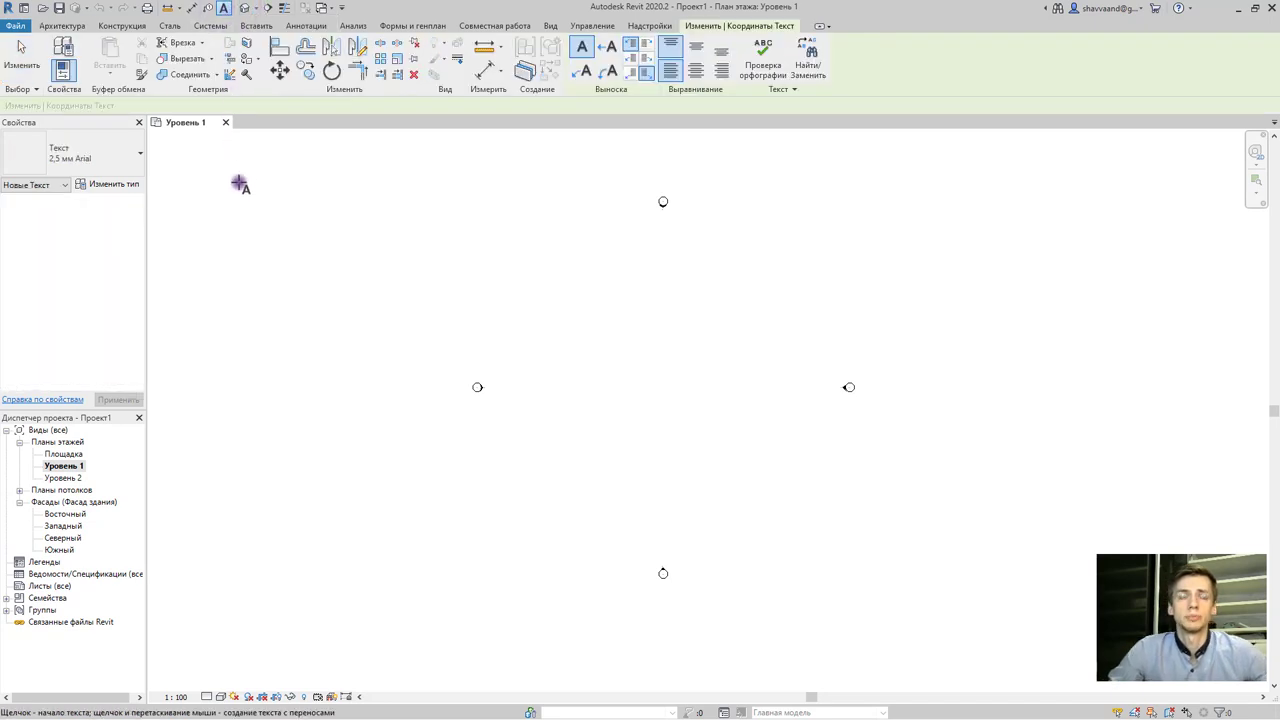
key(Escape)
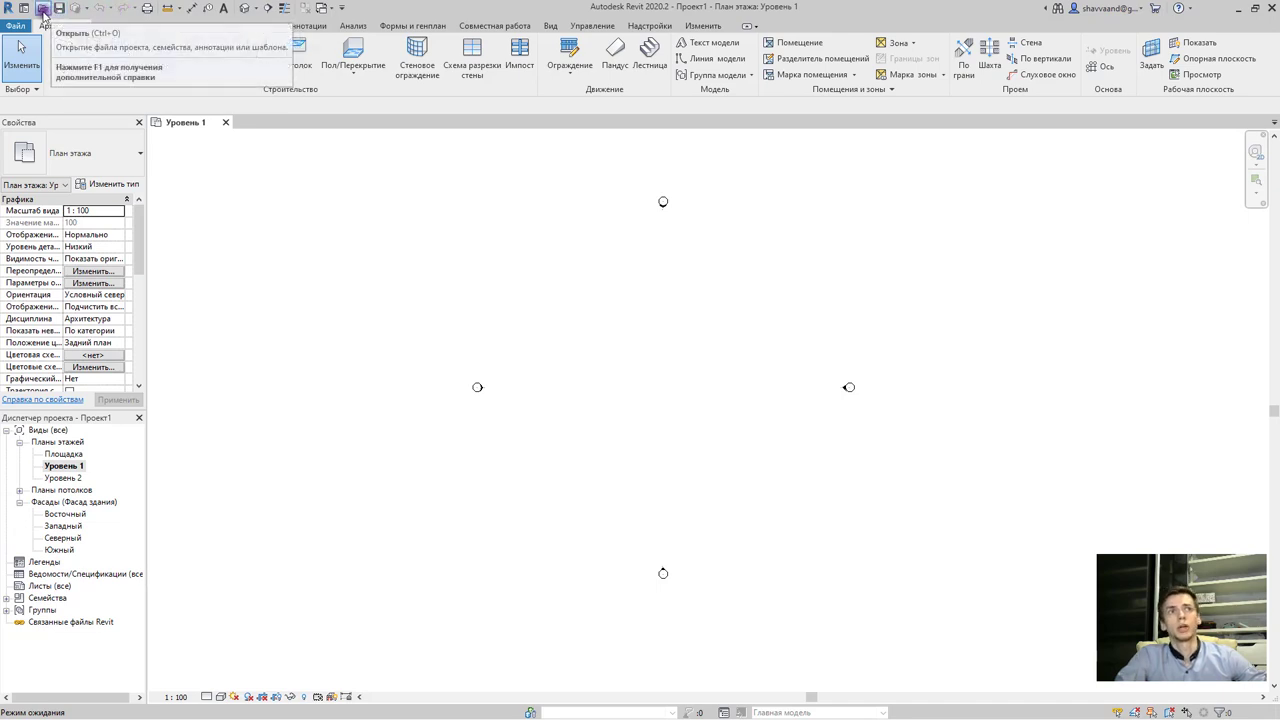
- Visit the Home start page, return to the Уровень 1 plan, and open the File menu
click(24, 8)
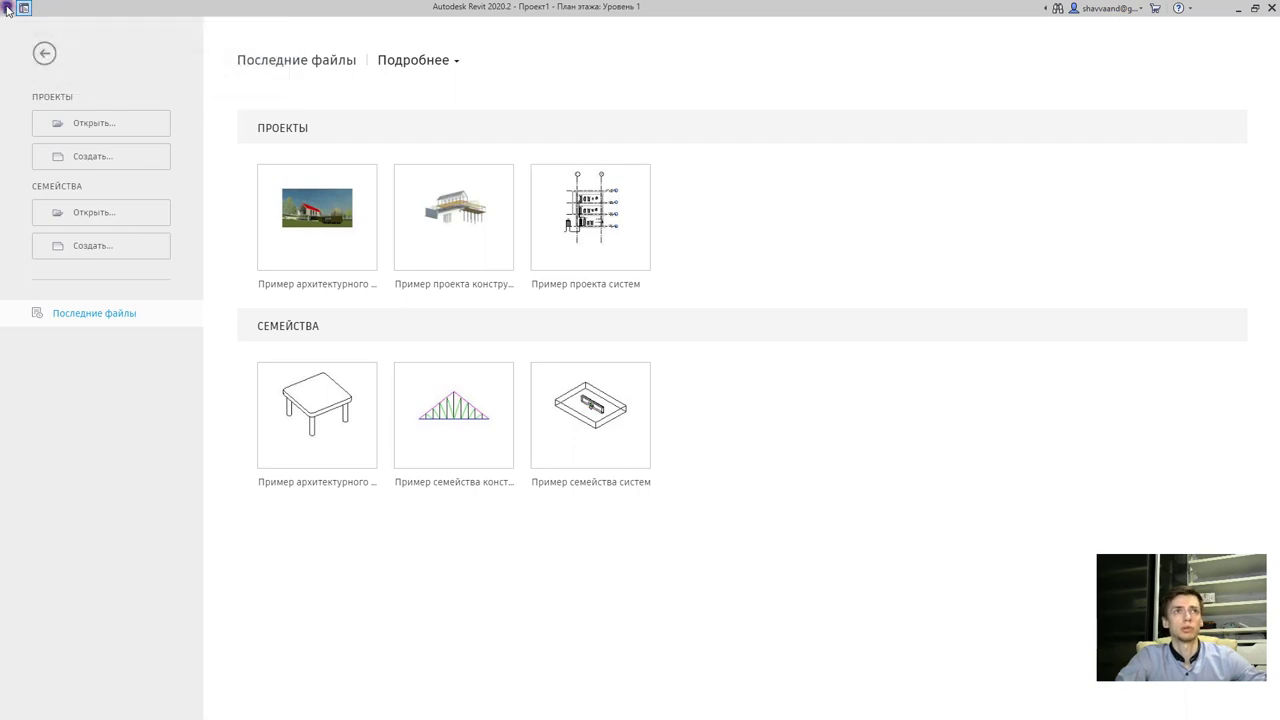
click(43, 53)
click(8, 12)
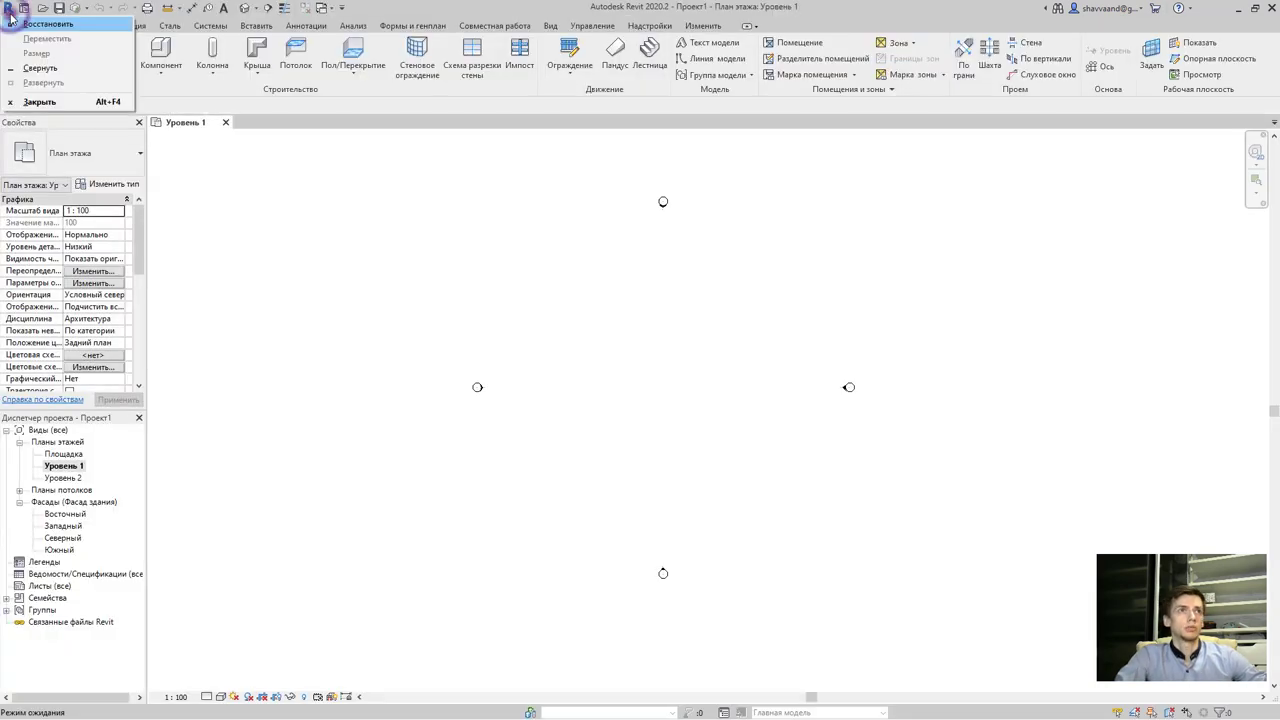
click(204, 155)
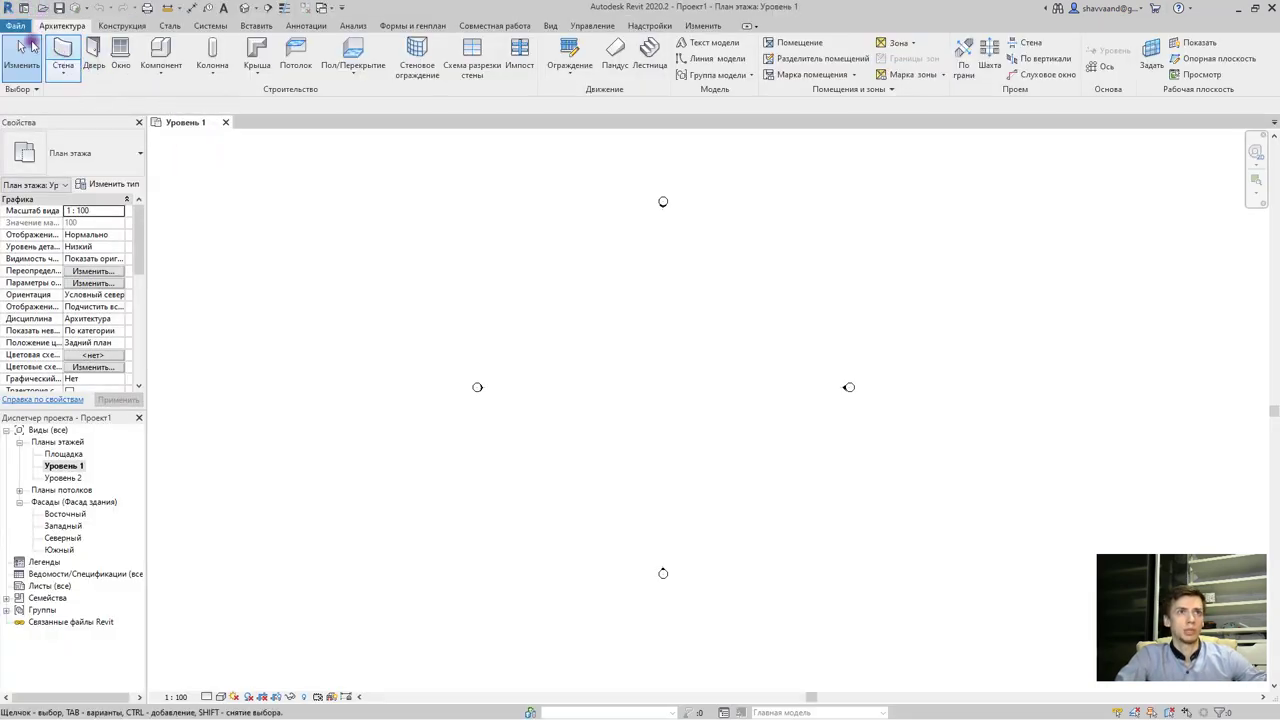
click(15, 27)
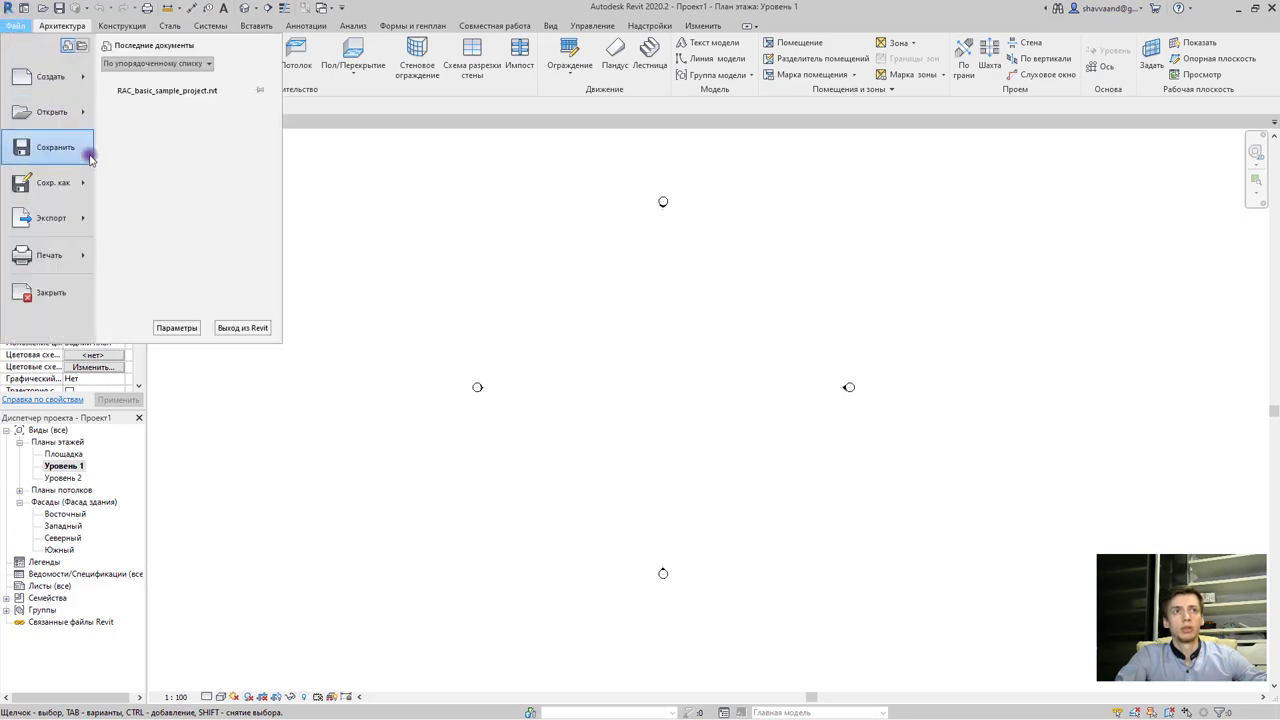
- Choose Save As > Project to get a Save As dialog proposing Проект1 in Samples
click(85, 186)
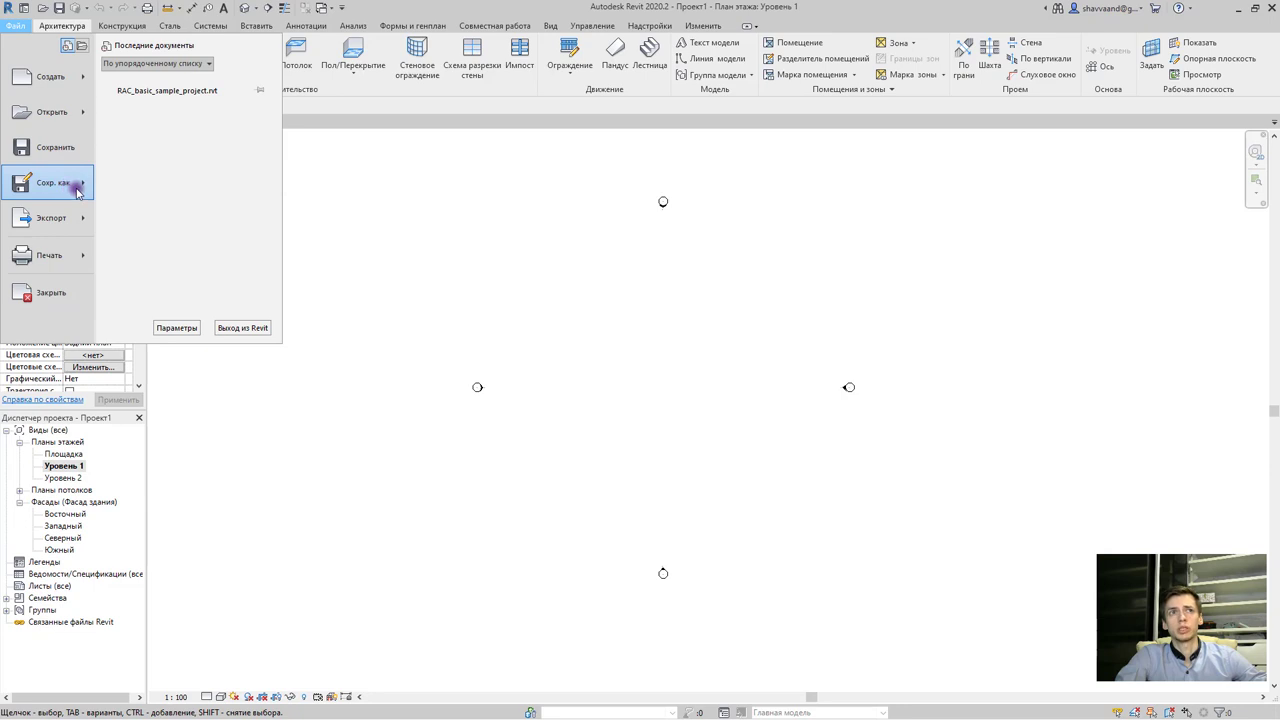
click(80, 186)
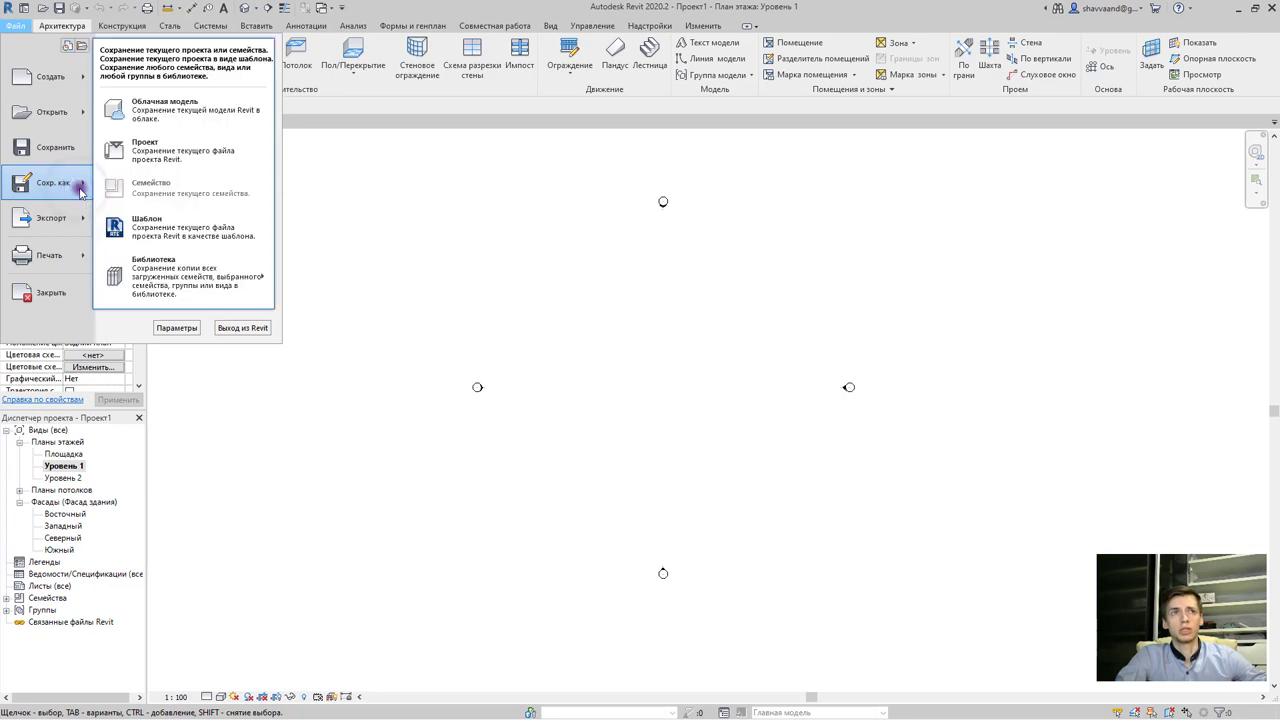
click(178, 155)
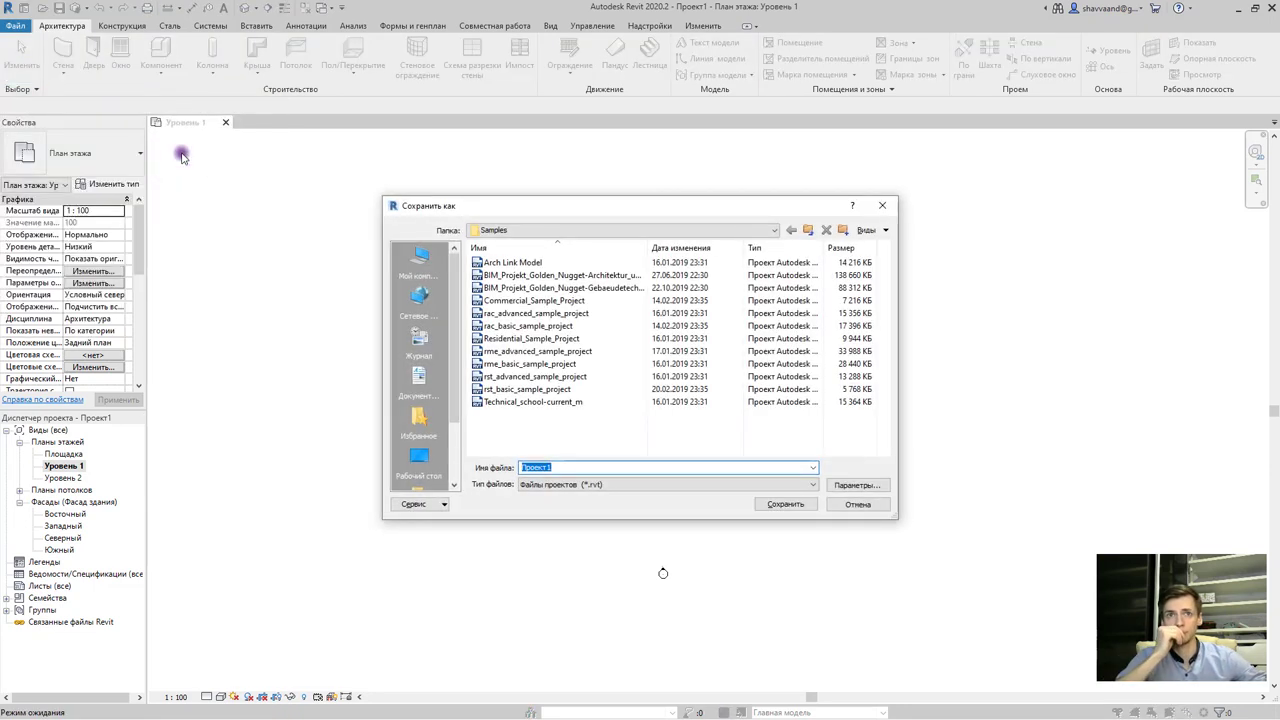
- Inspect the file type and save-location lists, then cancel Save As without saving Проект1
click(601, 488)
click(601, 489)
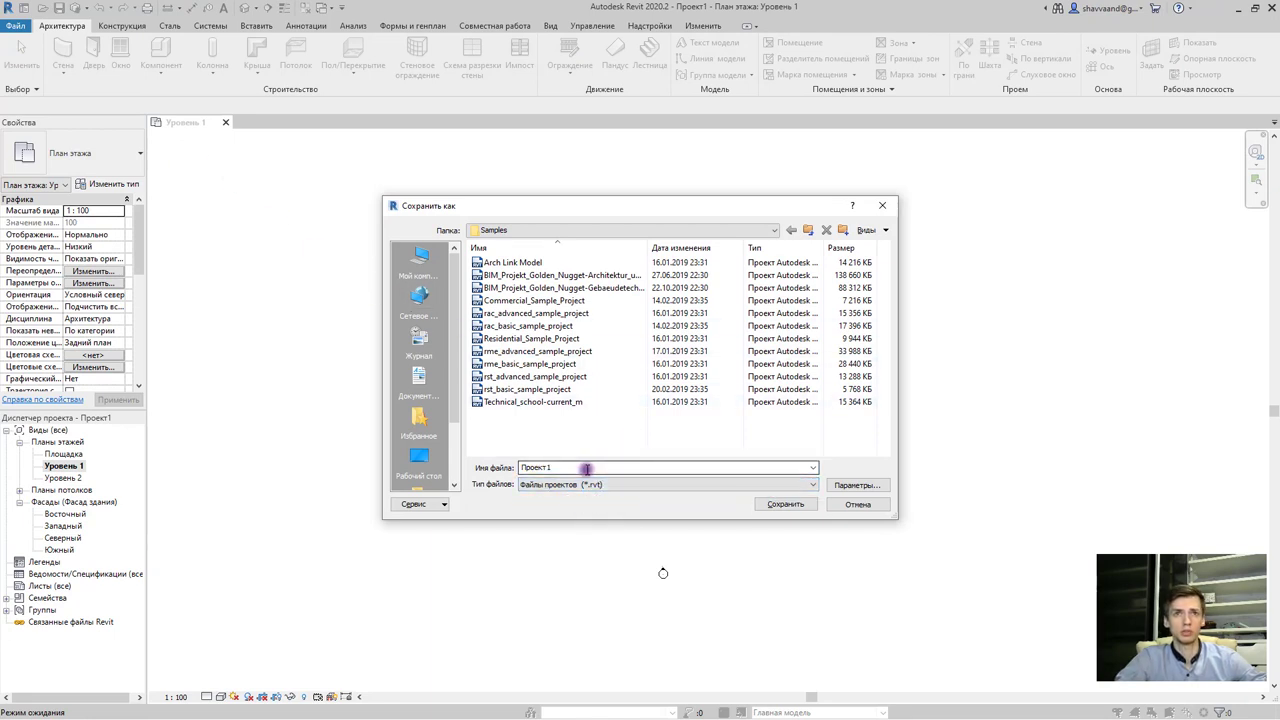
click(605, 232)
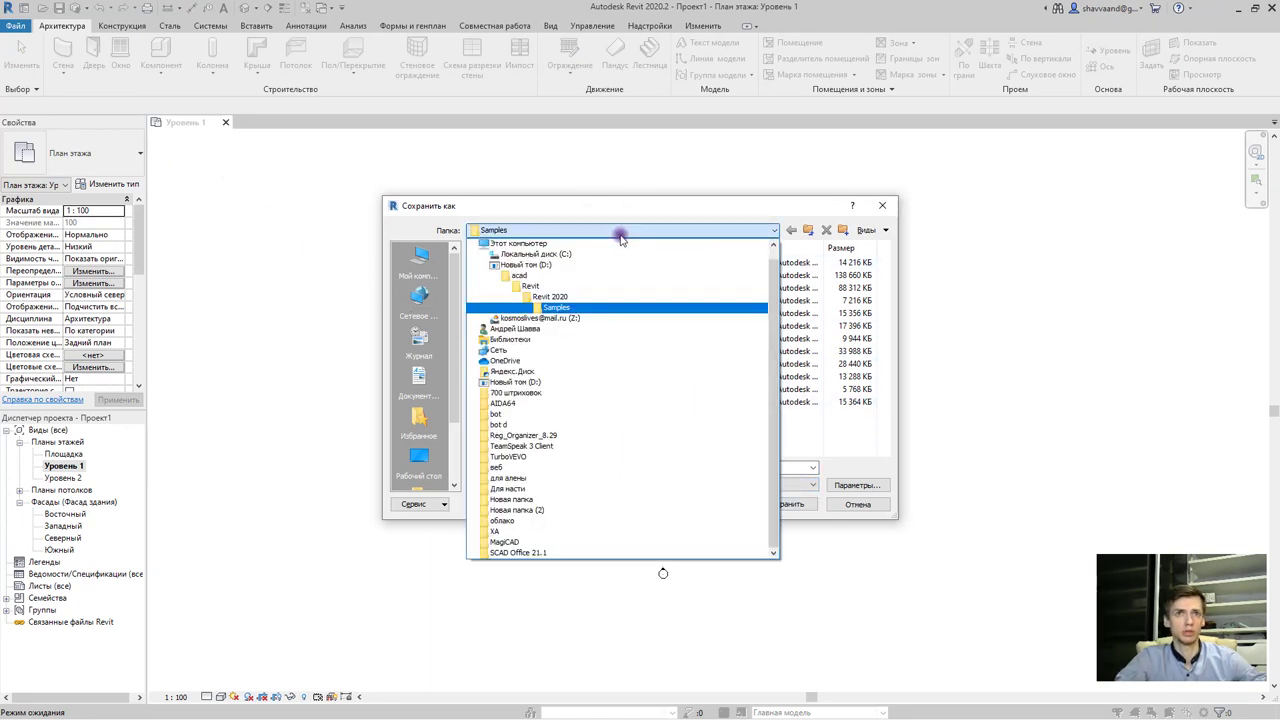
click(619, 238)
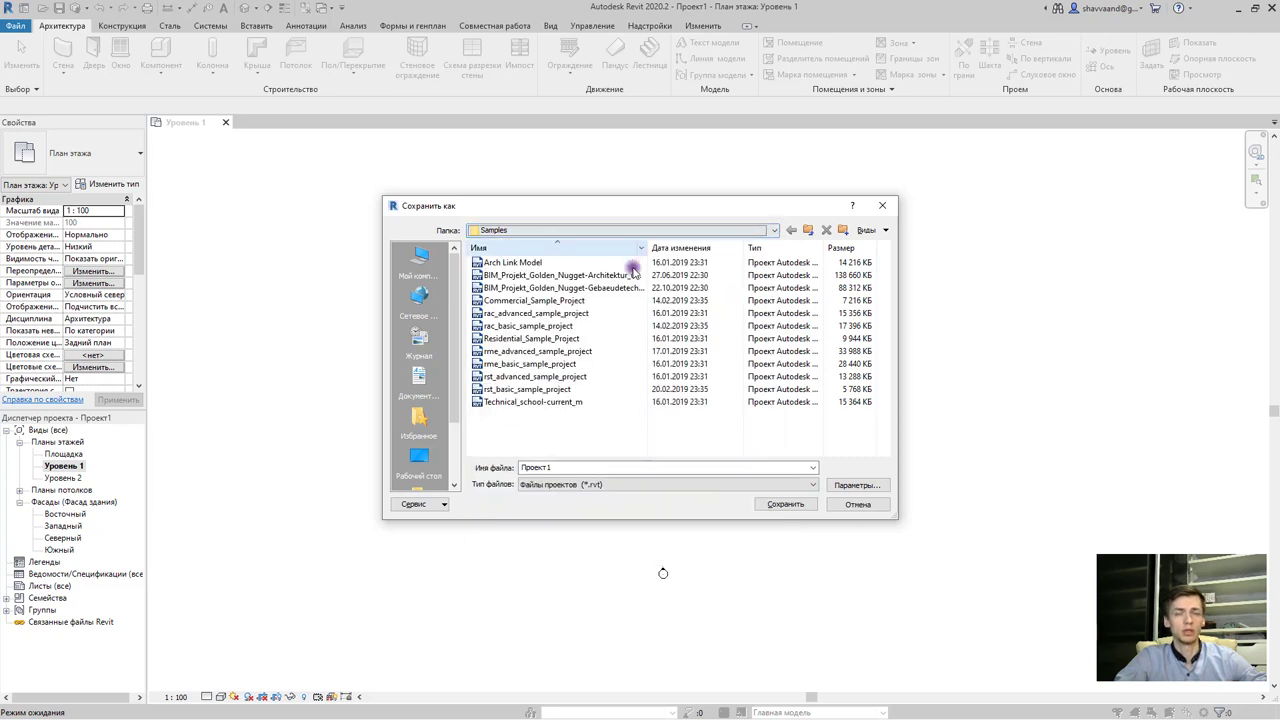
click(860, 503)
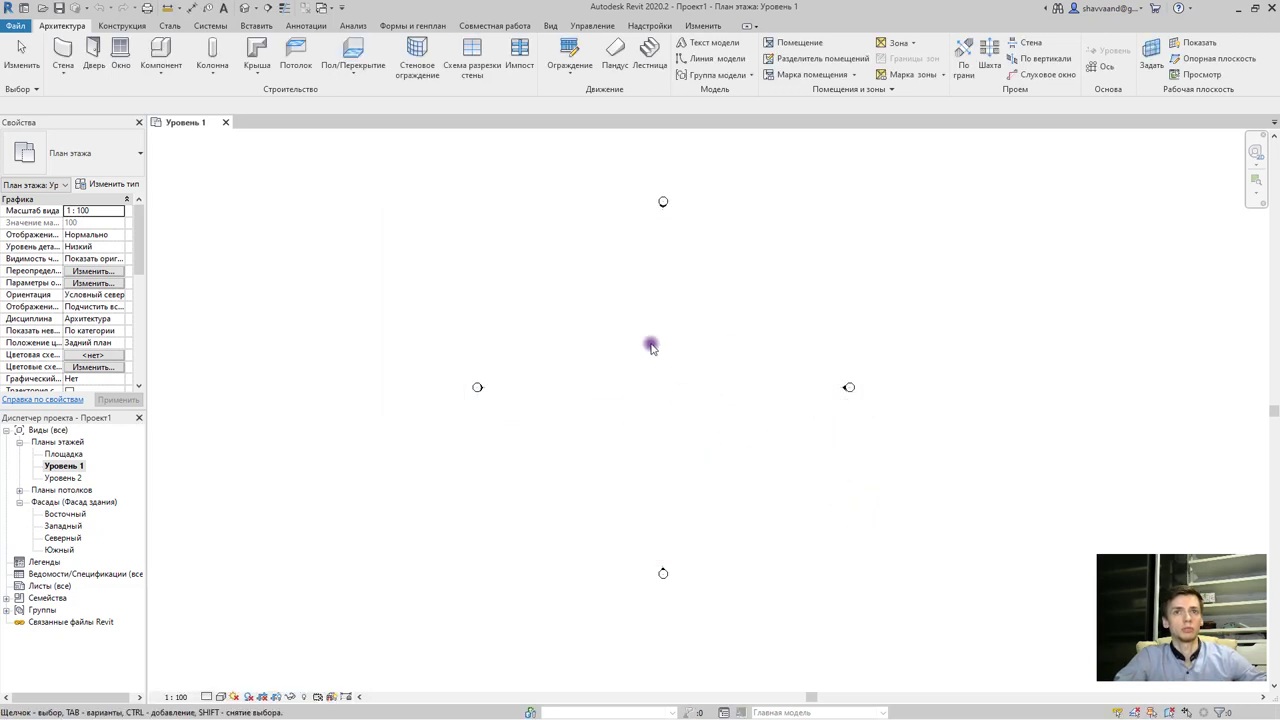